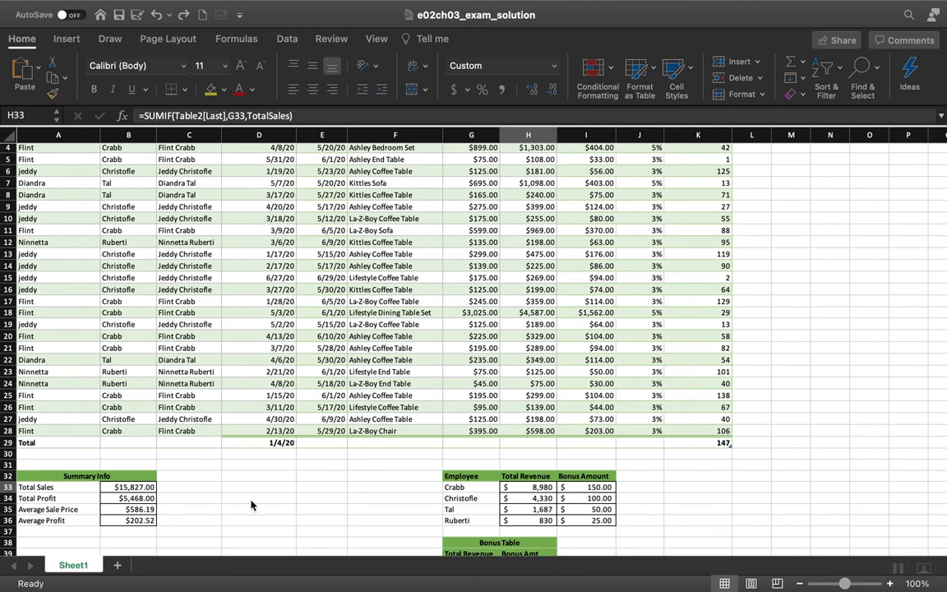
# Examine the formulas behind Total Sales, Total Profit, Average Sale Price and Average Profit in the Summary Info block.
pyautogui.scroll(3, 295, 494)
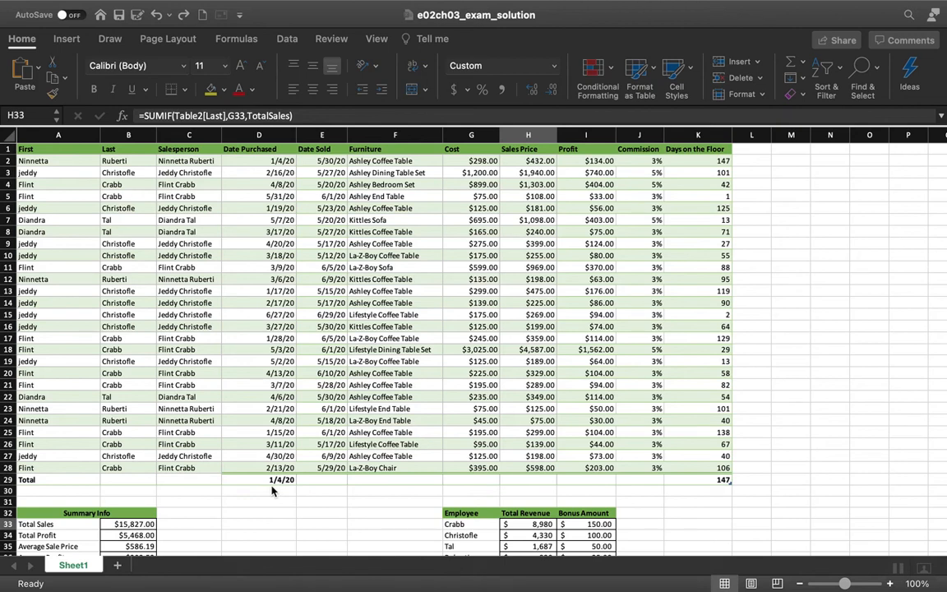
pyautogui.scroll(-5, 304, 512)
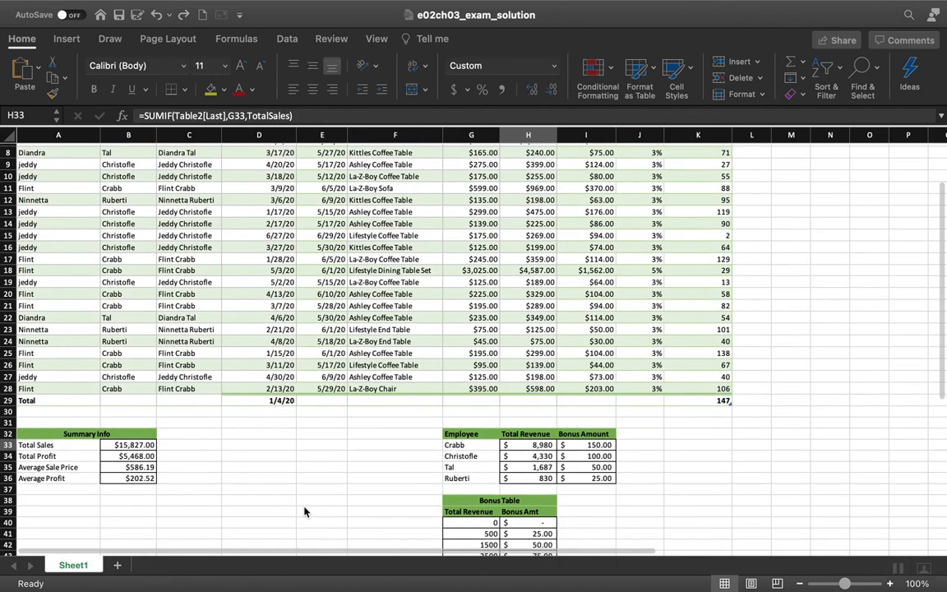
pyautogui.click(133, 445)
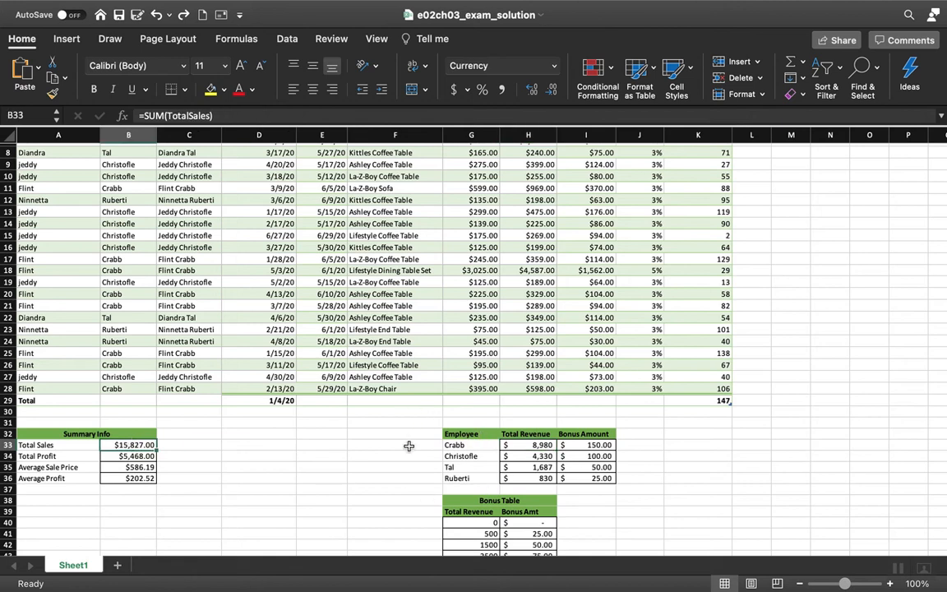
pyautogui.scroll(-3, 367, 440)
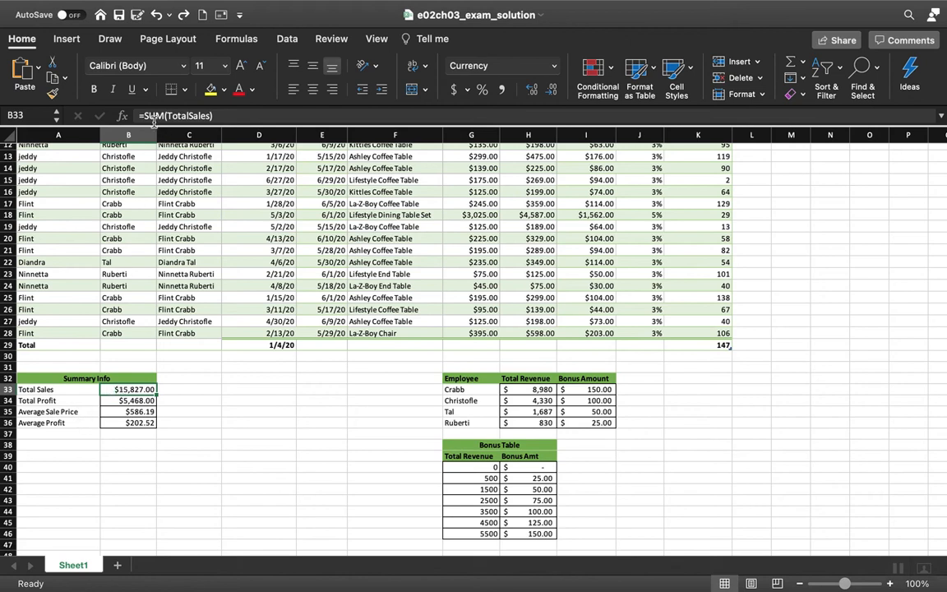
pyautogui.click(125, 401)
pyautogui.click(126, 413)
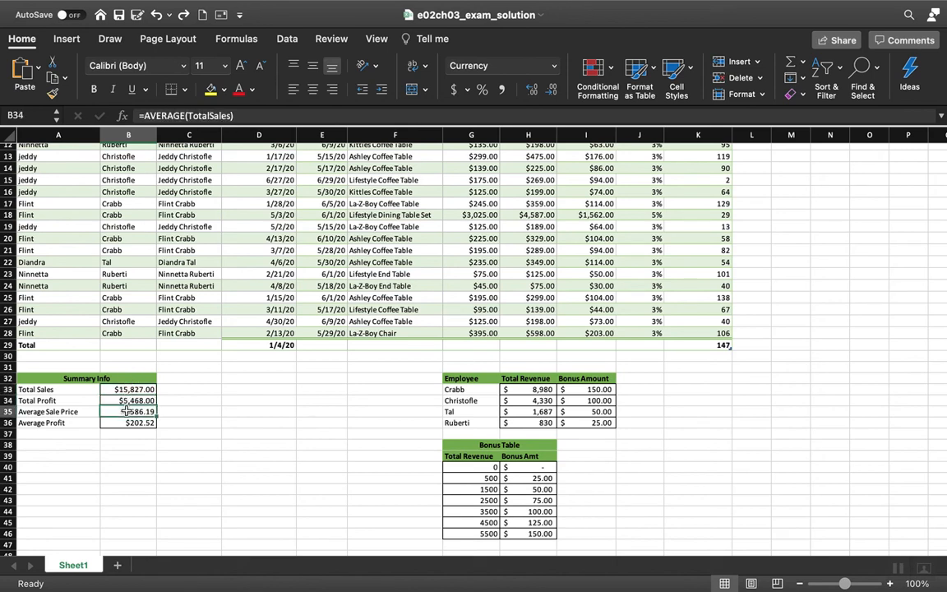
pyautogui.click(130, 423)
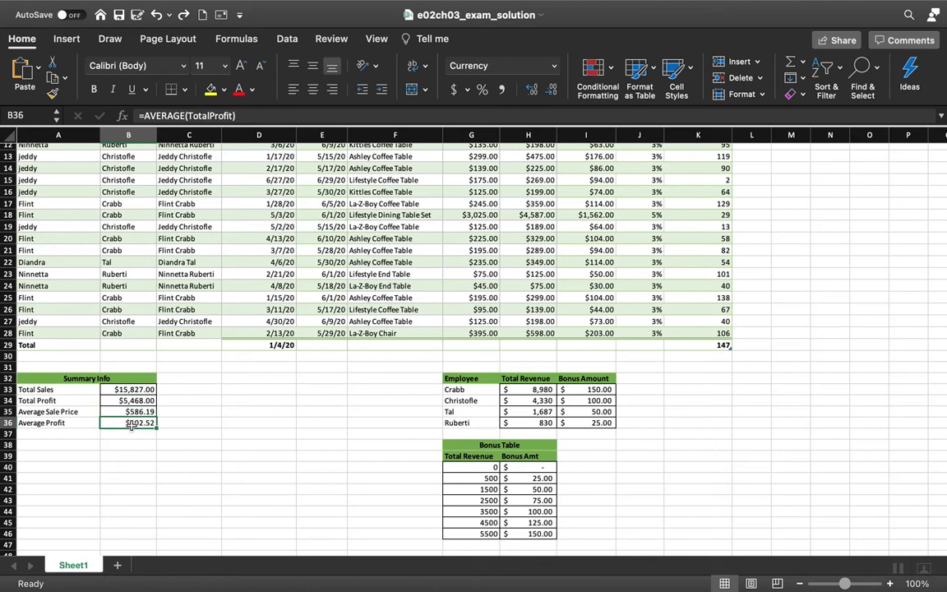
# Go to the named ranges Profit, TotalProfit and TotalSales to check which table columns they cover.
pyautogui.scroll(1, 200, 396)
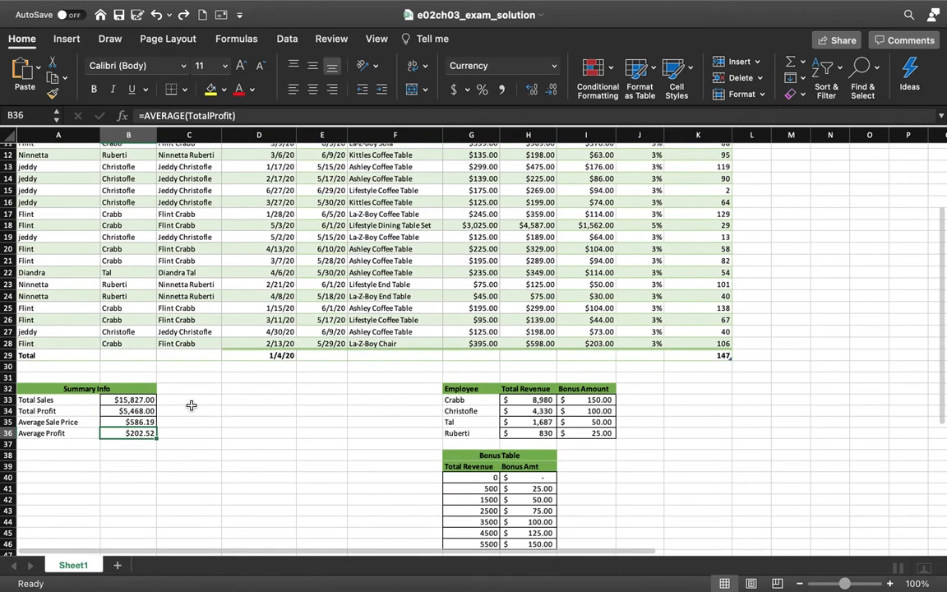
pyautogui.click(56, 120)
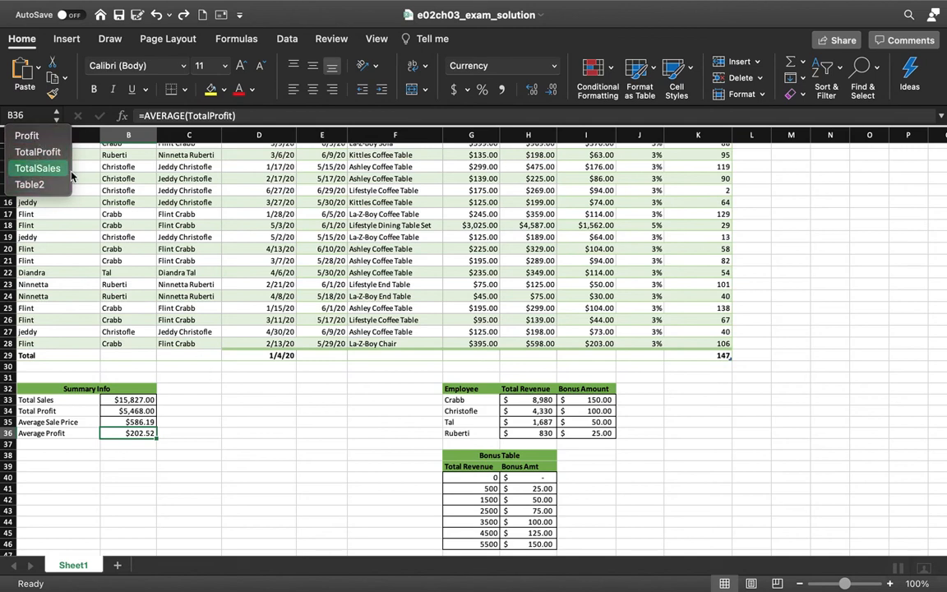
pyautogui.click(27, 136)
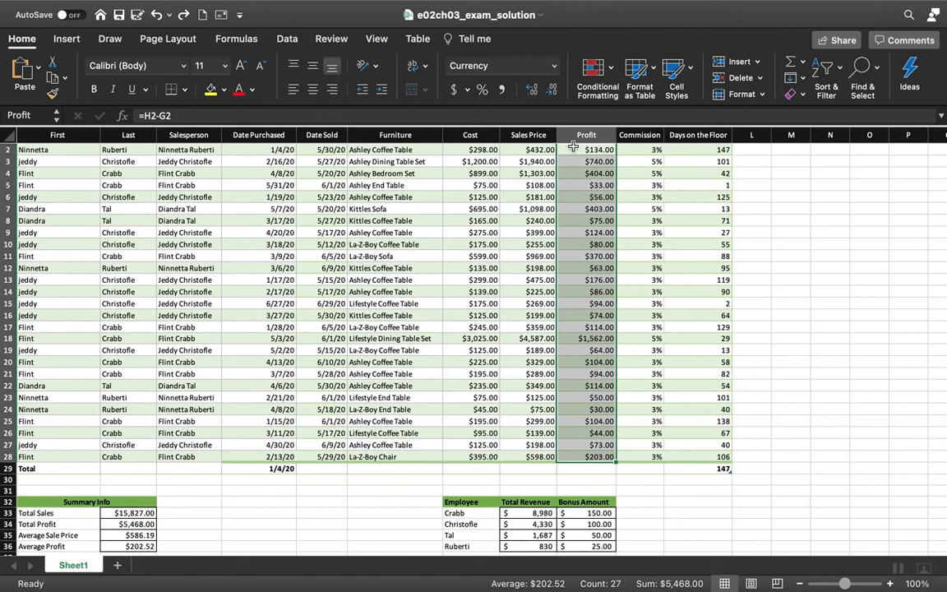
pyautogui.click(56, 119)
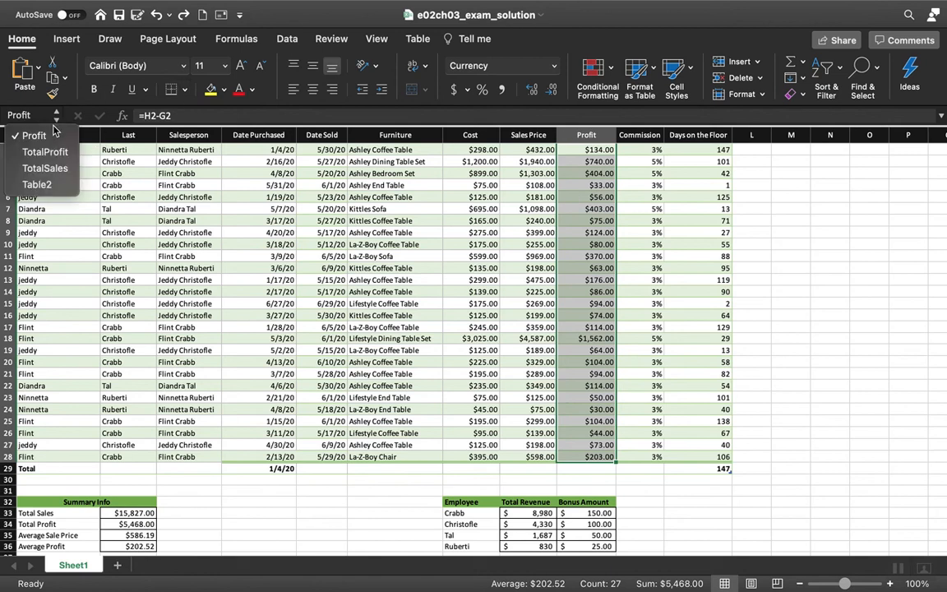
pyautogui.click(46, 154)
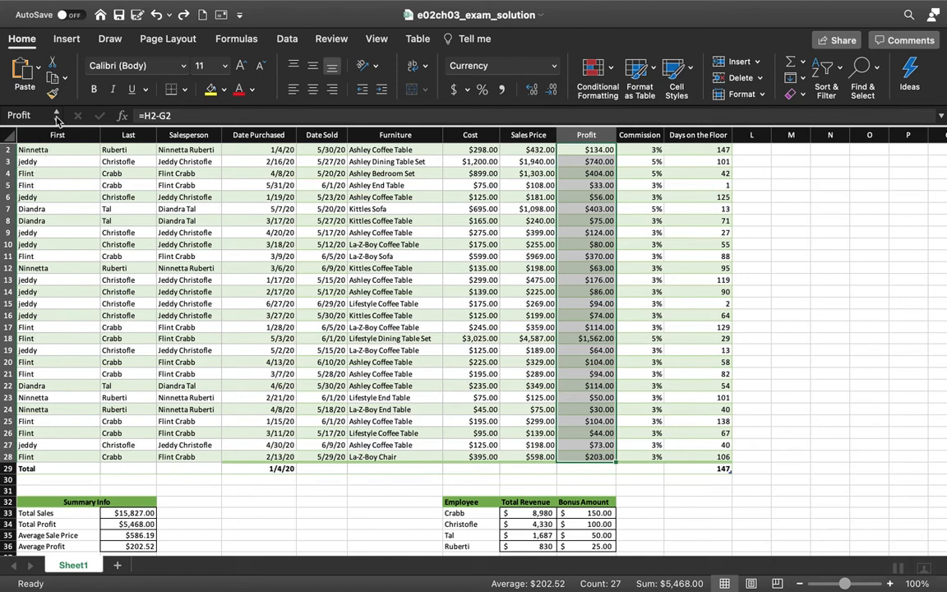
pyautogui.click(56, 117)
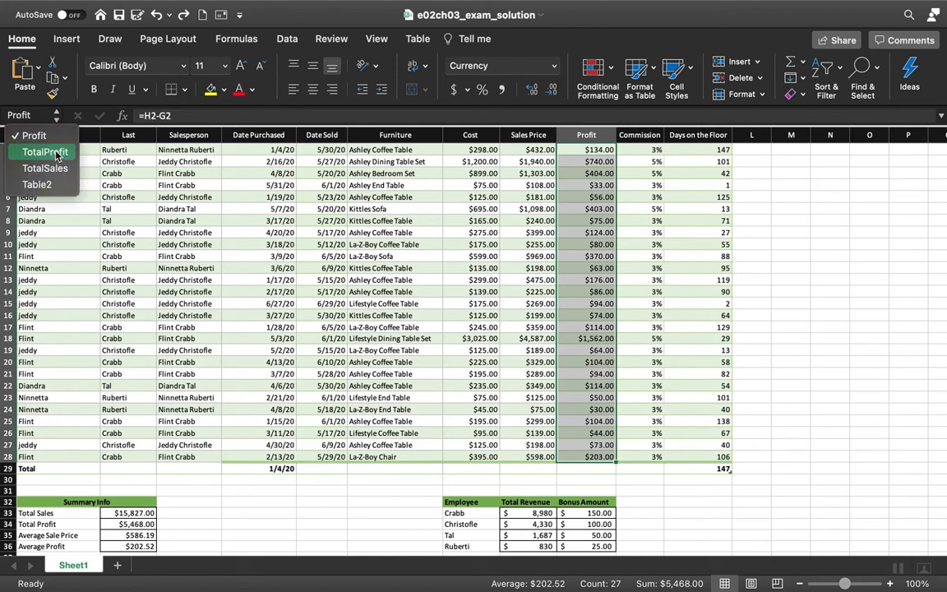
pyautogui.click(50, 135)
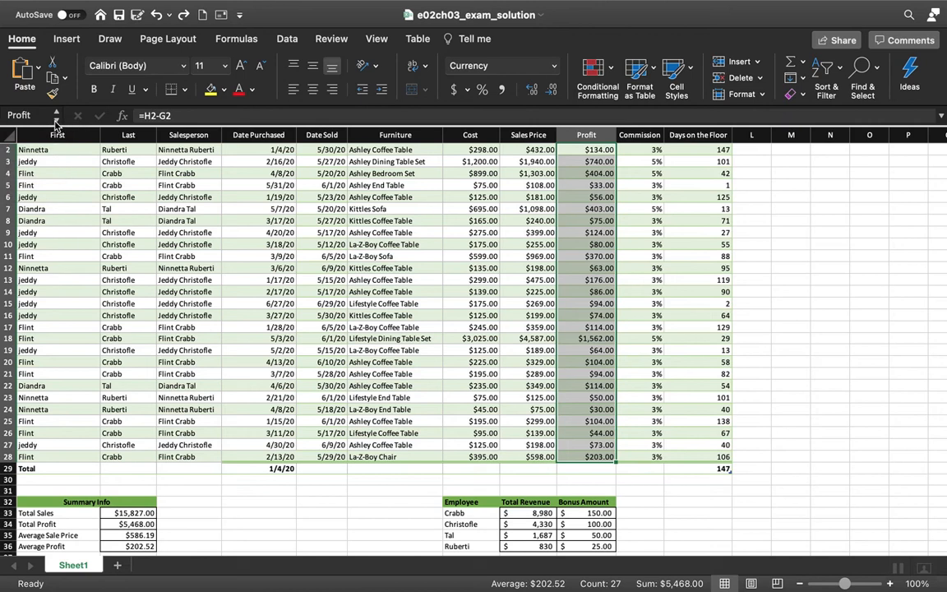
pyautogui.click(56, 117)
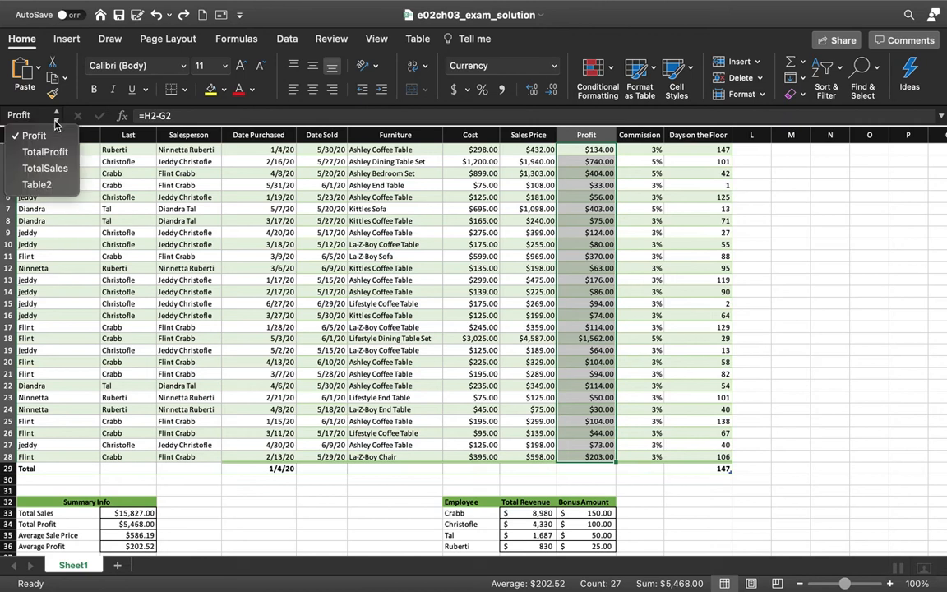
pyautogui.click(56, 169)
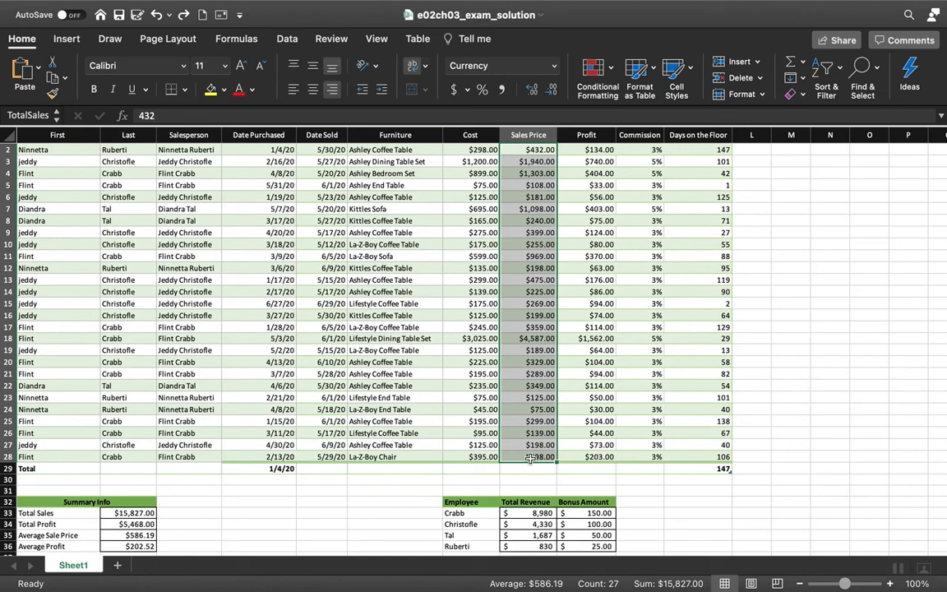
# Select the Table2 named range to check which part of the furniture sales data it covers.
pyautogui.click(56, 115)
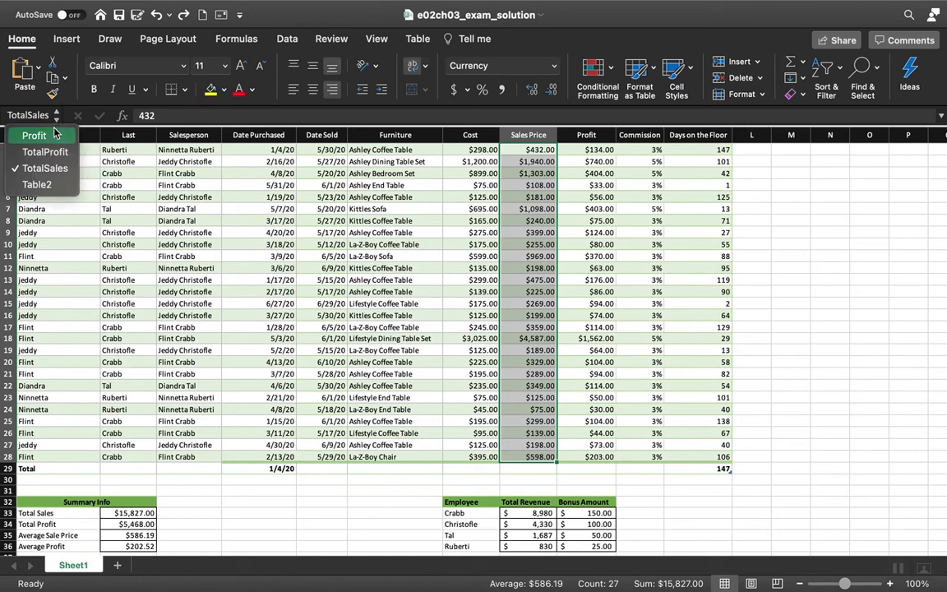
pyautogui.click(37, 185)
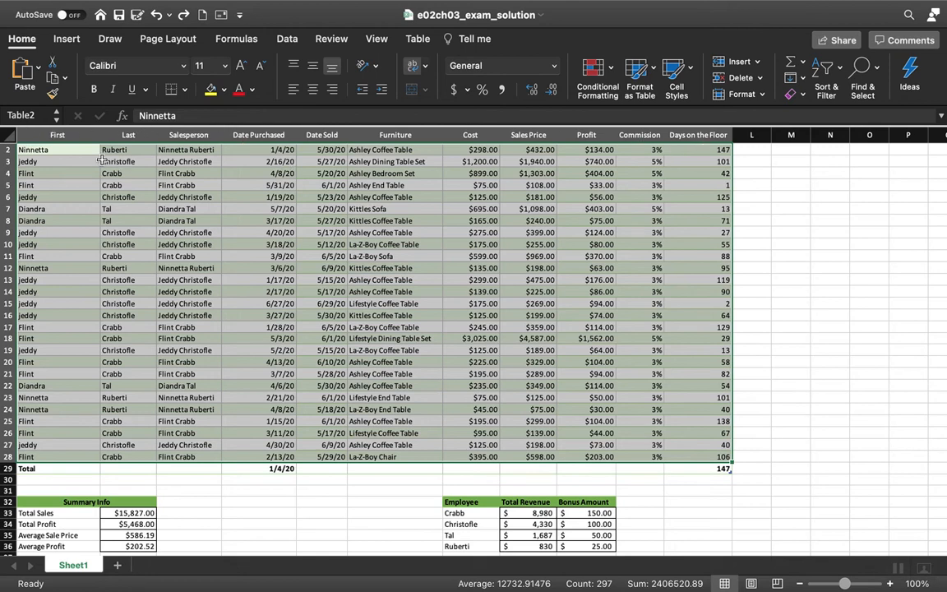
pyautogui.click(49, 149)
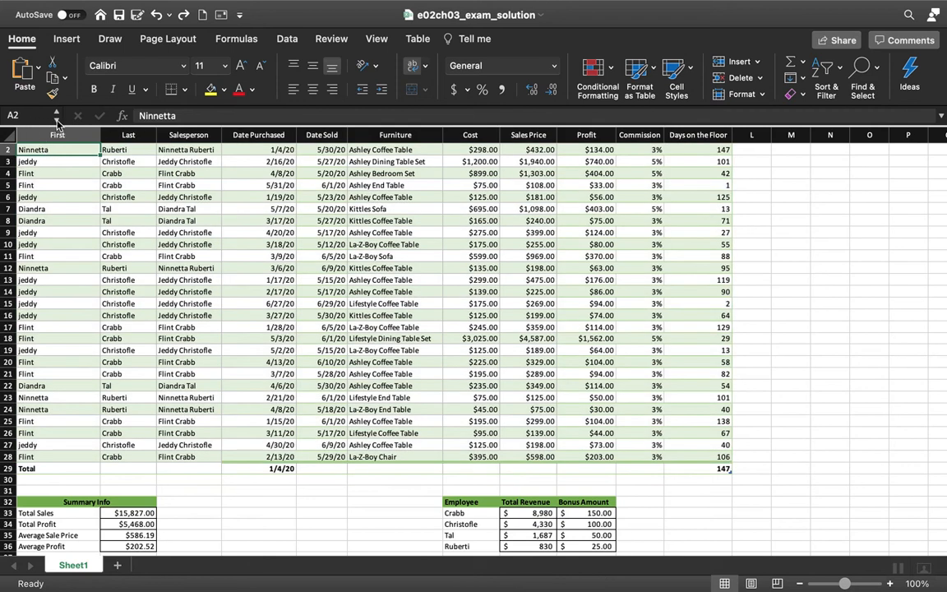
pyautogui.click(56, 119)
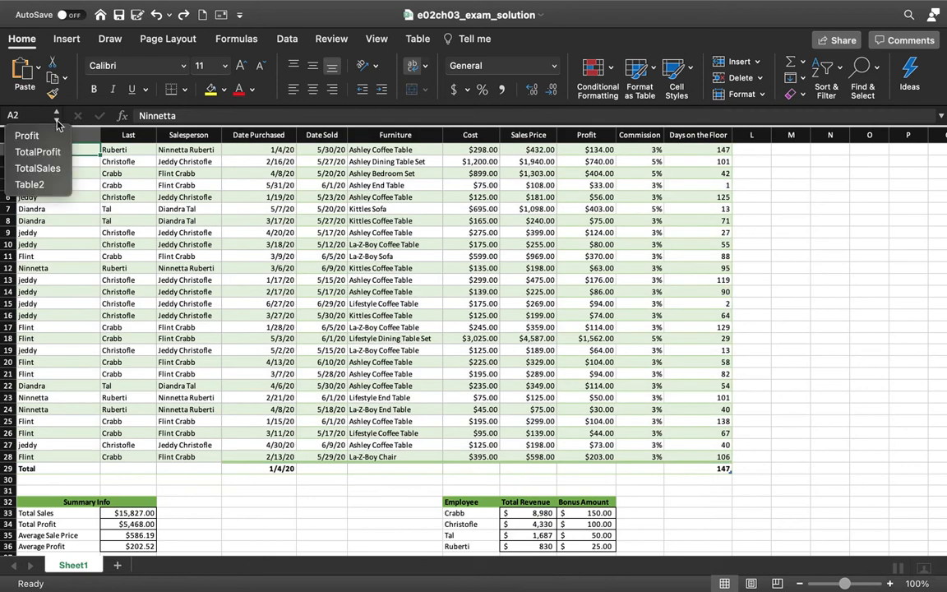
pyautogui.click(37, 185)
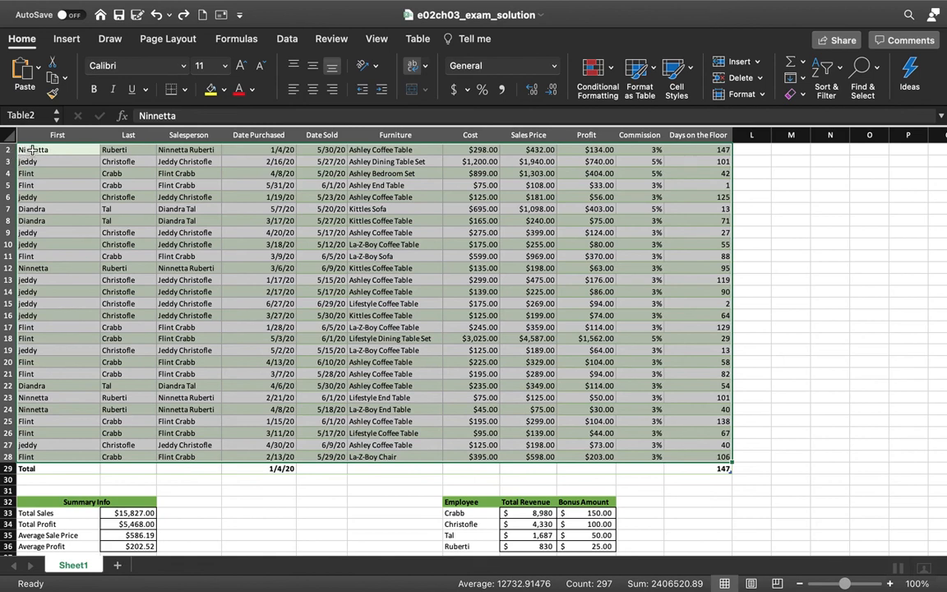
pyautogui.scroll(1, 29, 150)
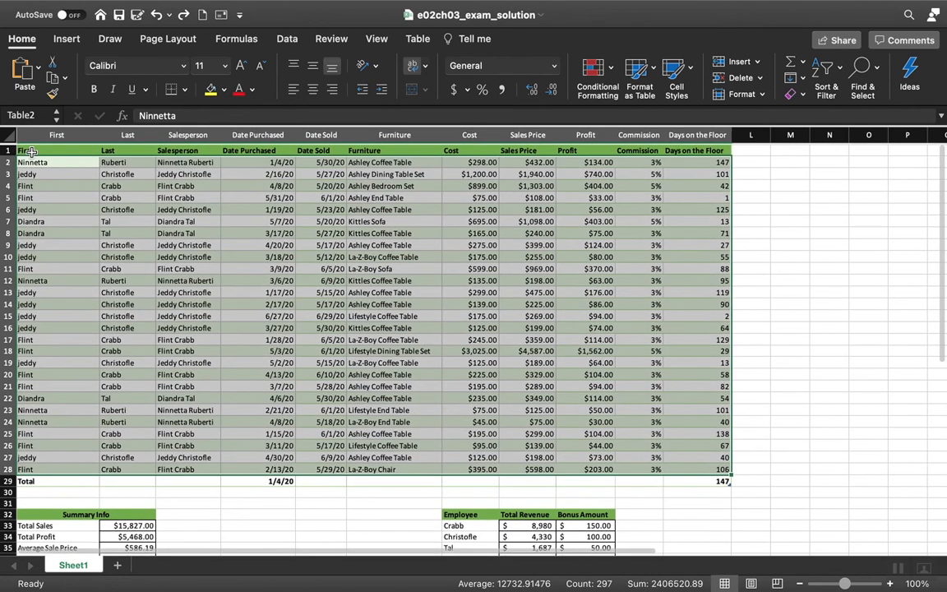
pyautogui.scroll(1, 31, 152)
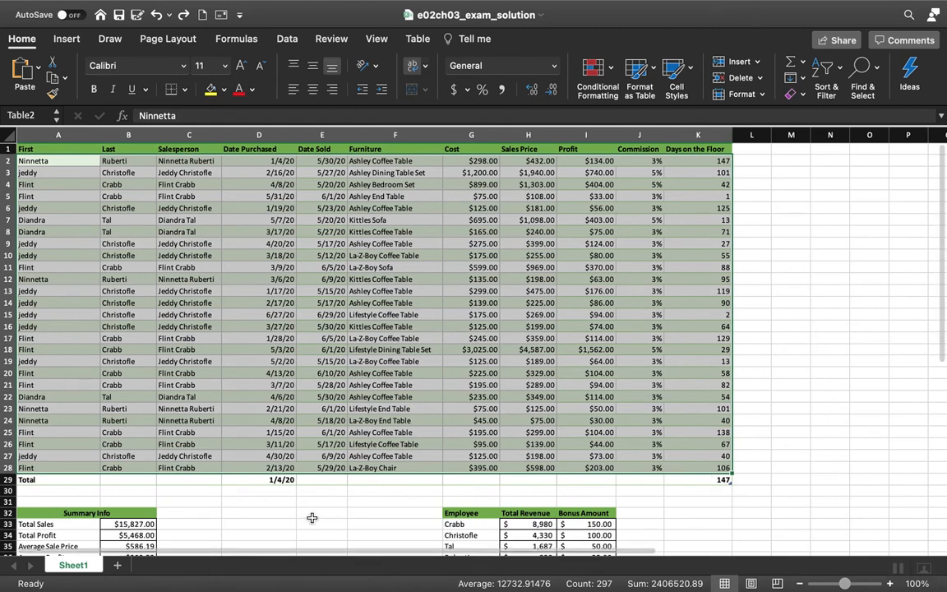
# Inspect the cells referenced by the Total Sales formula in B33, leaving the formula as it is.
pyautogui.scroll(-2, 346, 518)
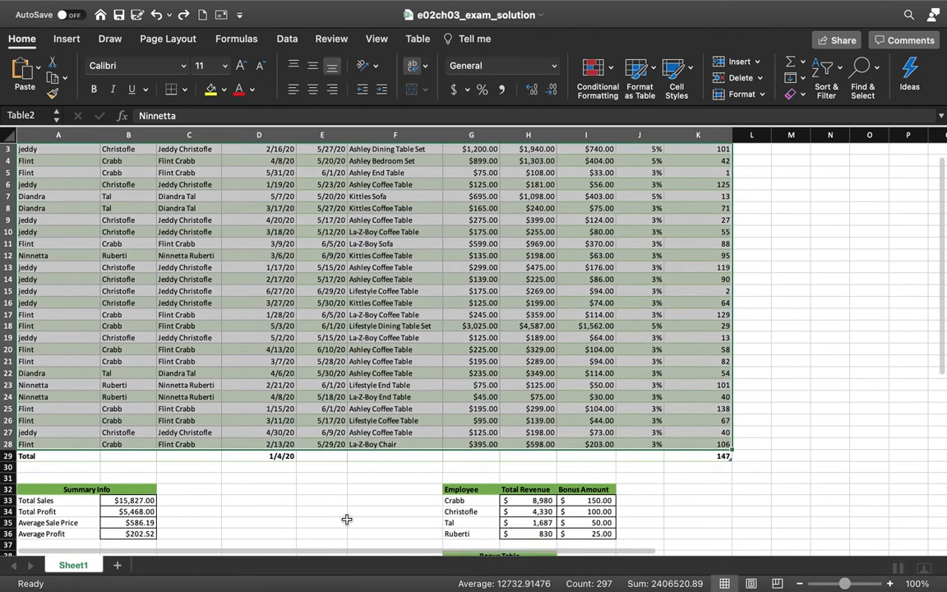
pyautogui.scroll(-2, 346, 519)
pyautogui.scroll(4, 346, 519)
pyautogui.scroll(-4, 346, 519)
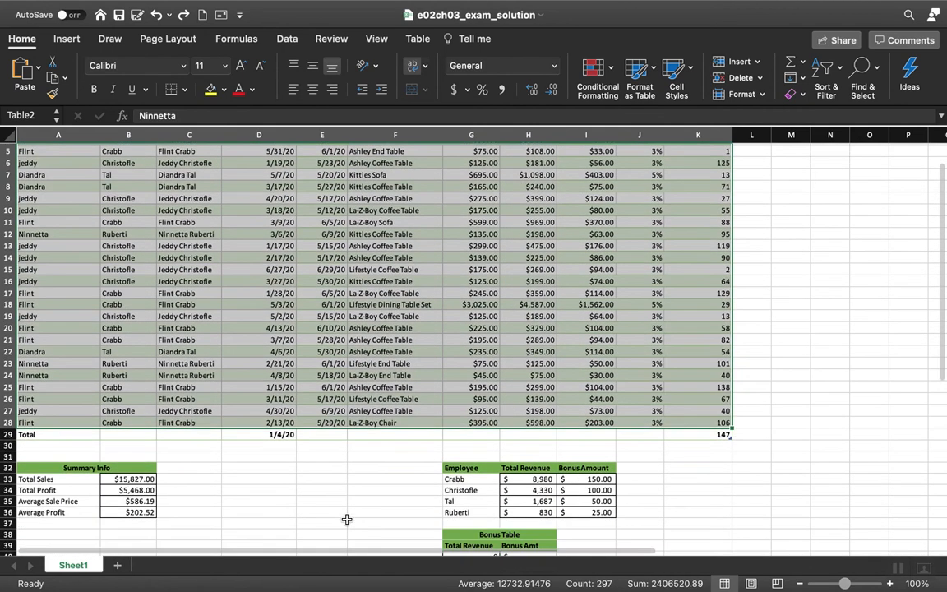
pyautogui.scroll(-4, 346, 519)
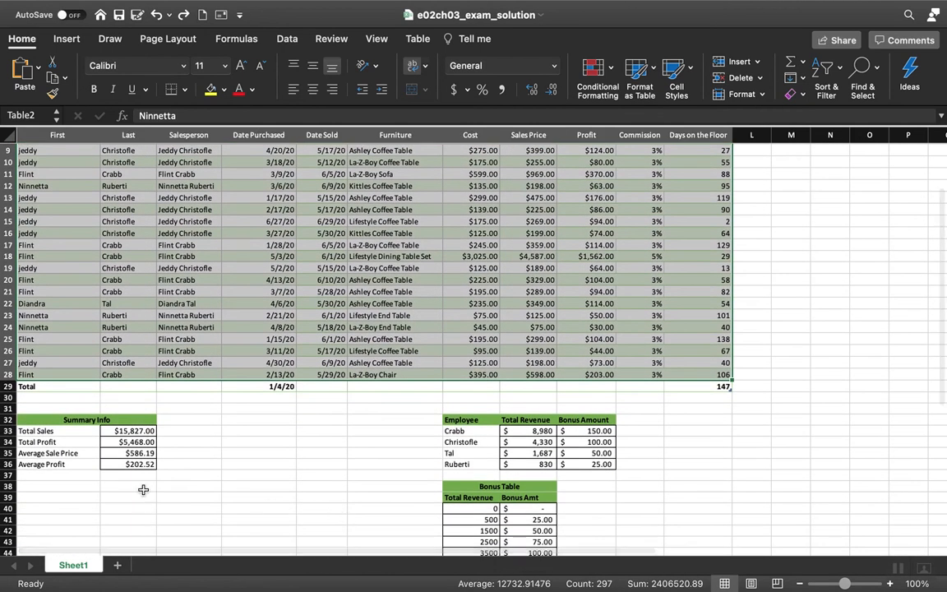
pyautogui.click(111, 431)
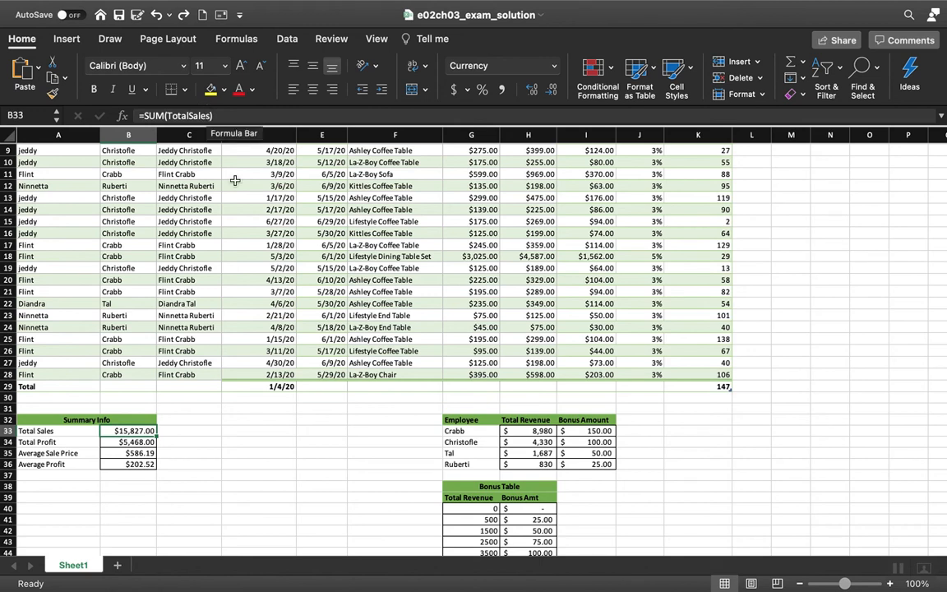
pyautogui.doubleClick(201, 117)
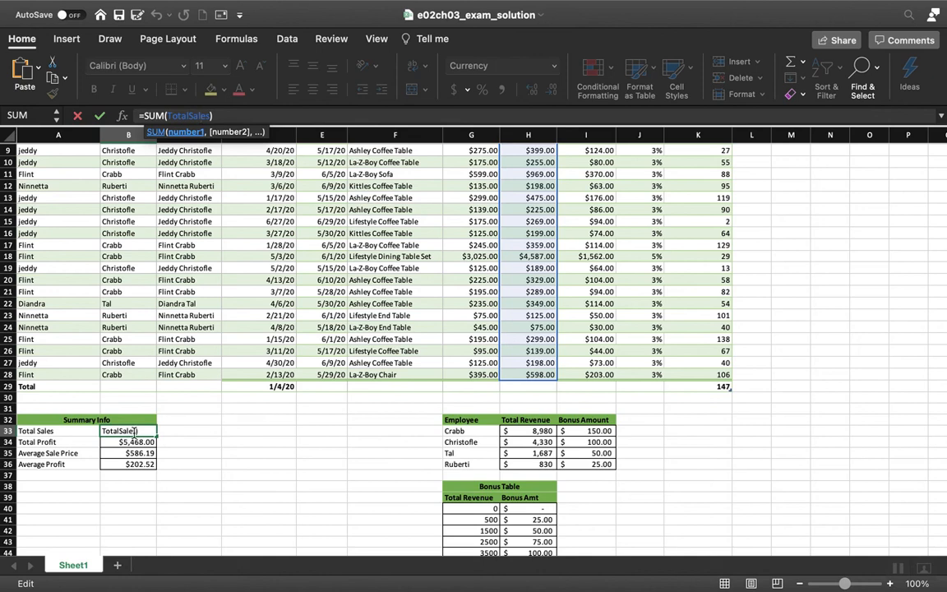
pyautogui.click(230, 461)
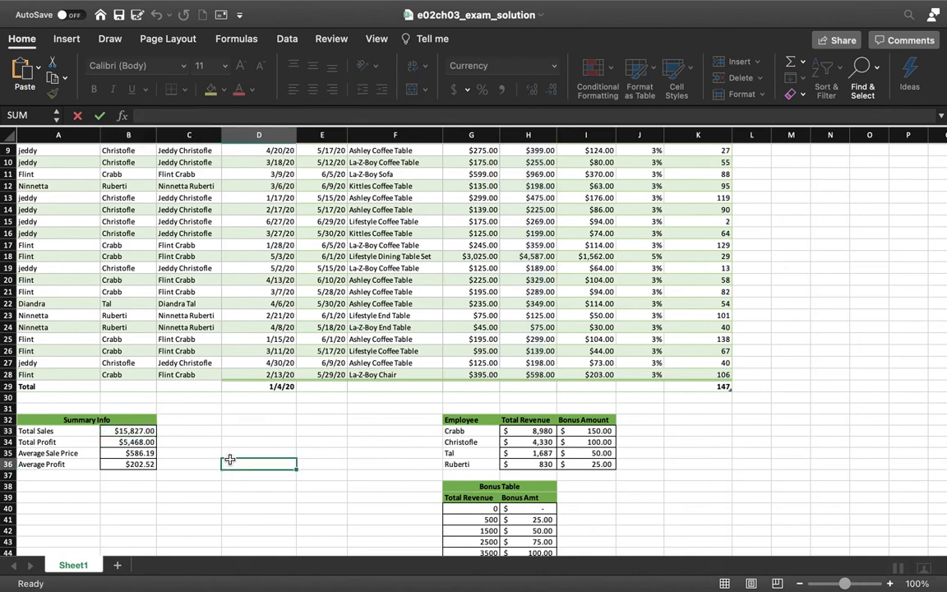
# Trace the range used by the Total Profit formula in B34 up to the Profit column, without editing it.
pyautogui.click(145, 441)
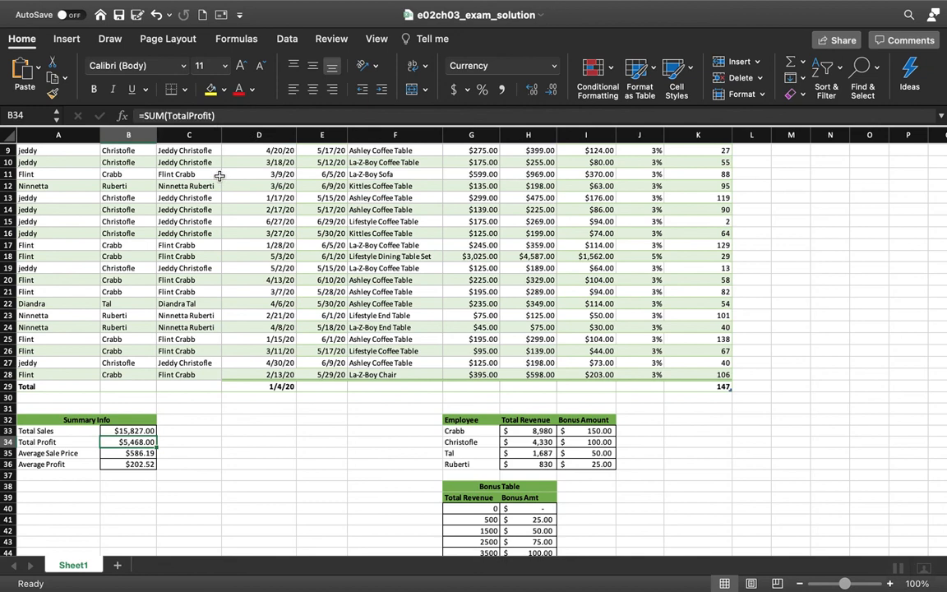
pyautogui.click(195, 115)
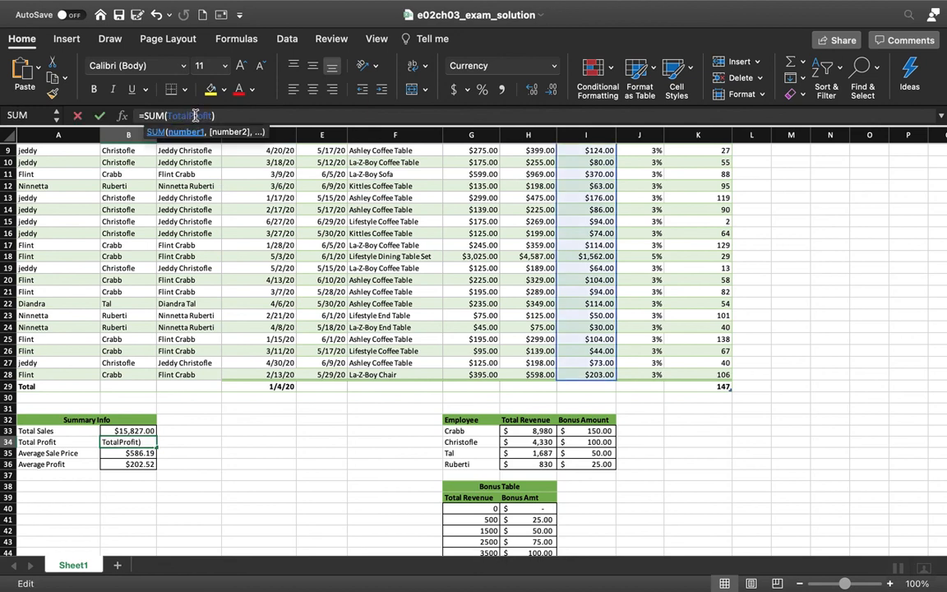
pyautogui.scroll(2, 588, 275)
pyautogui.scroll(5, 588, 275)
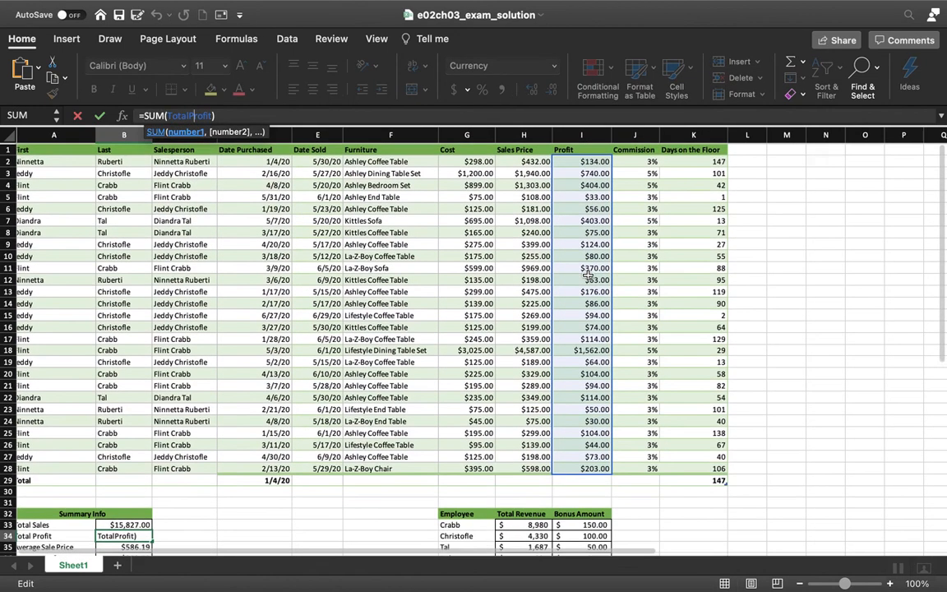
pyautogui.scroll(-6, 199, 528)
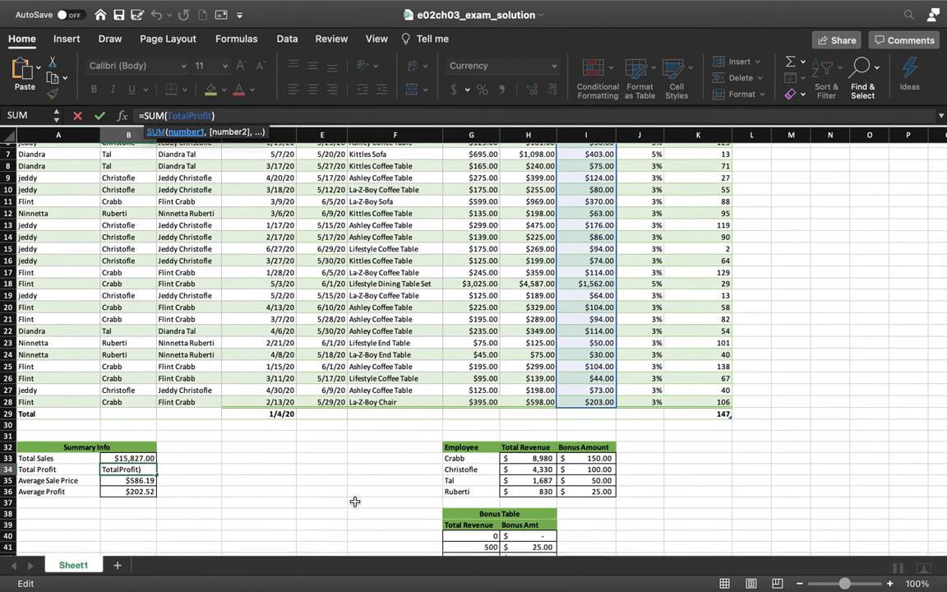
pyautogui.click(329, 491)
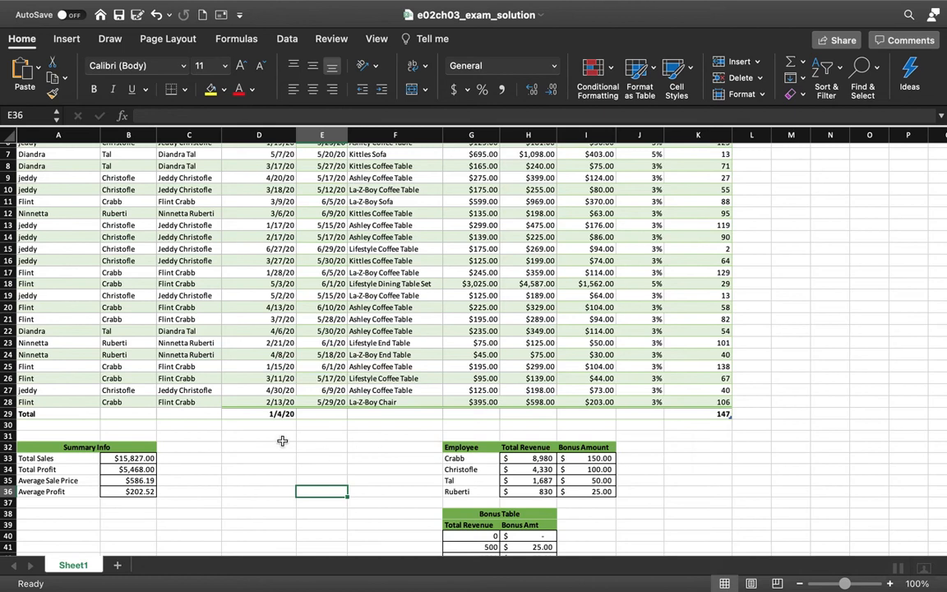
pyautogui.scroll(5, 260, 360)
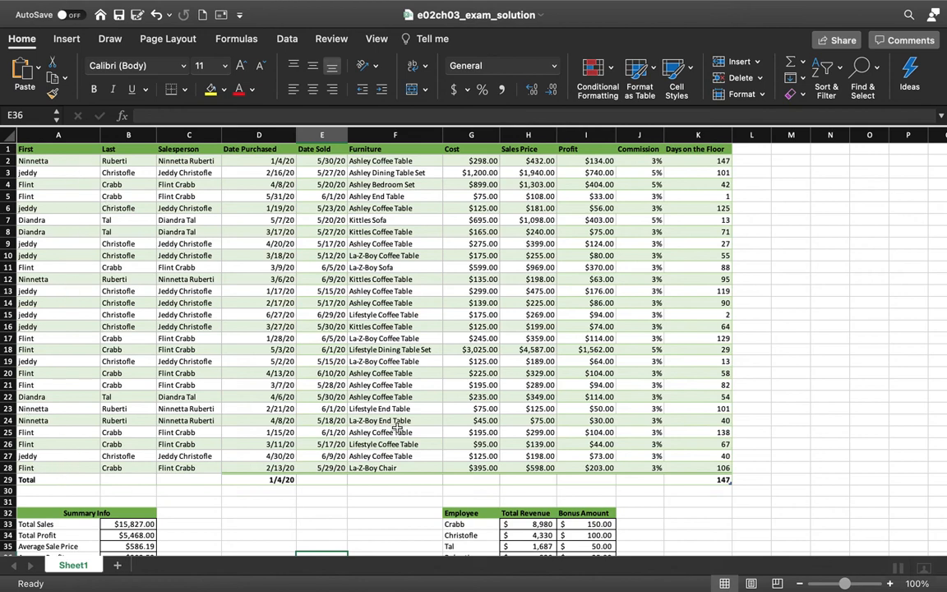
pyautogui.scroll(-5, 401, 529)
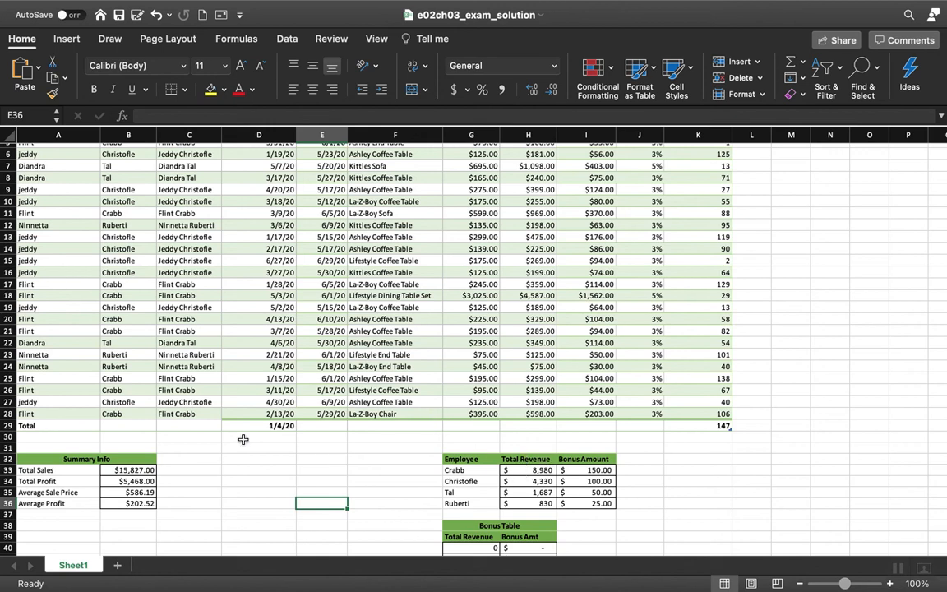
# Pick out one employee's sale in row 4 of the sales table, checking its last name and sales price.
pyautogui.scroll(3, 158, 215)
pyautogui.hscroll(1, 159, 215)
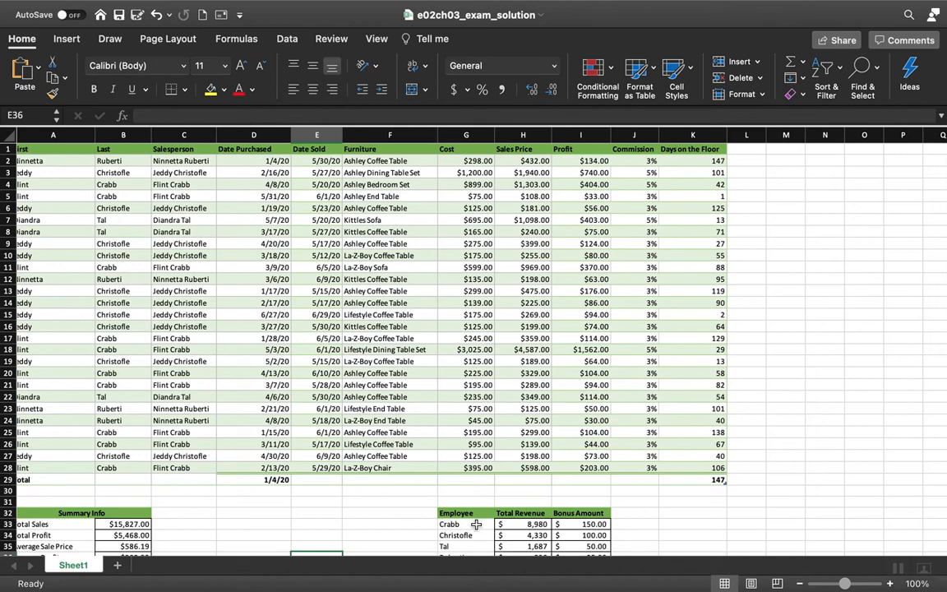
pyautogui.scroll(-2, 475, 524)
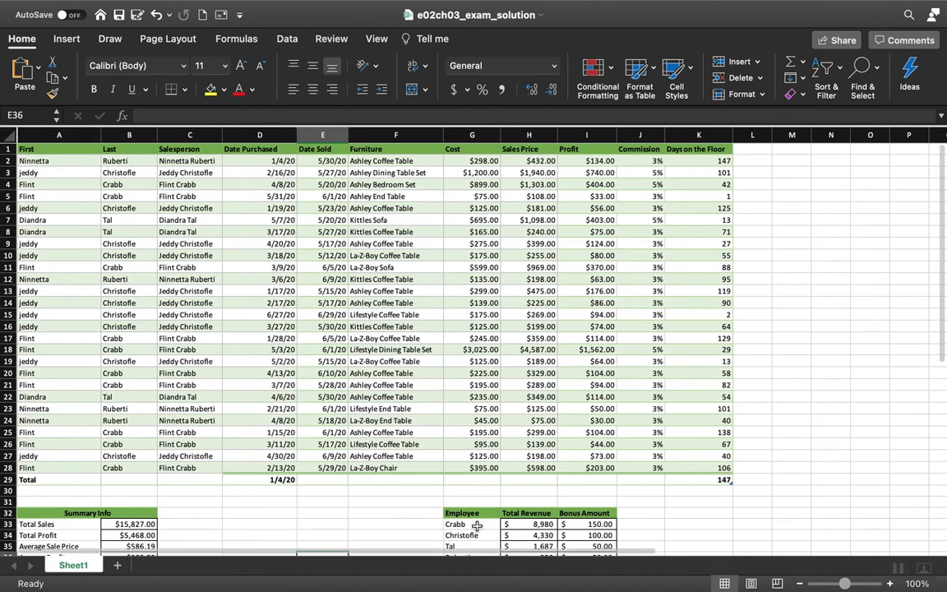
pyautogui.scroll(2, 165, 313)
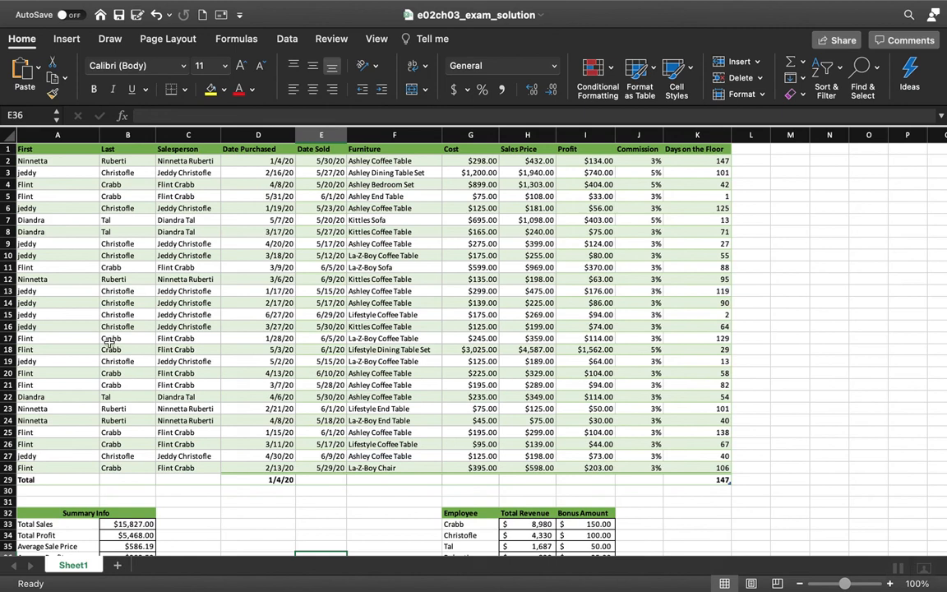
pyautogui.click(129, 185)
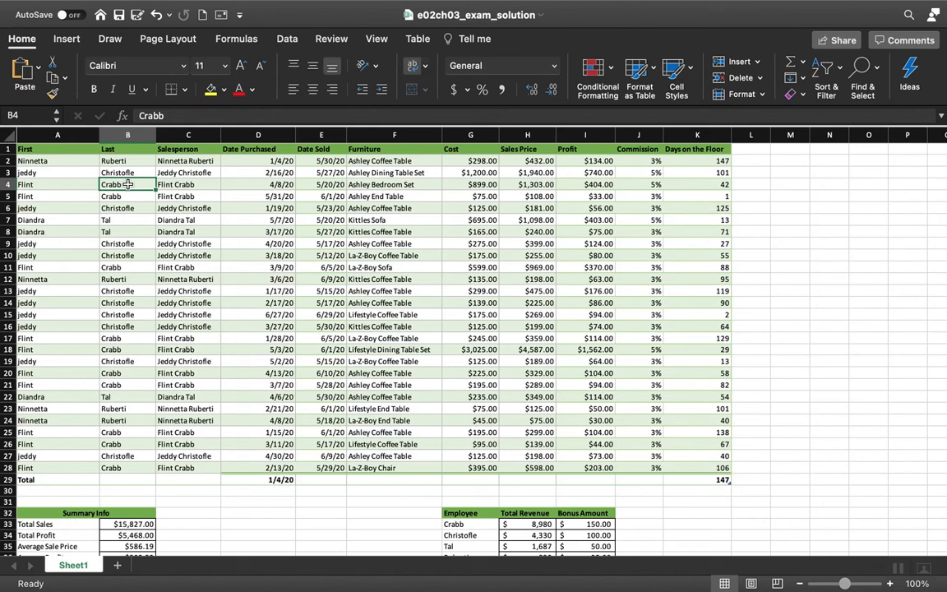
pyautogui.click(523, 184)
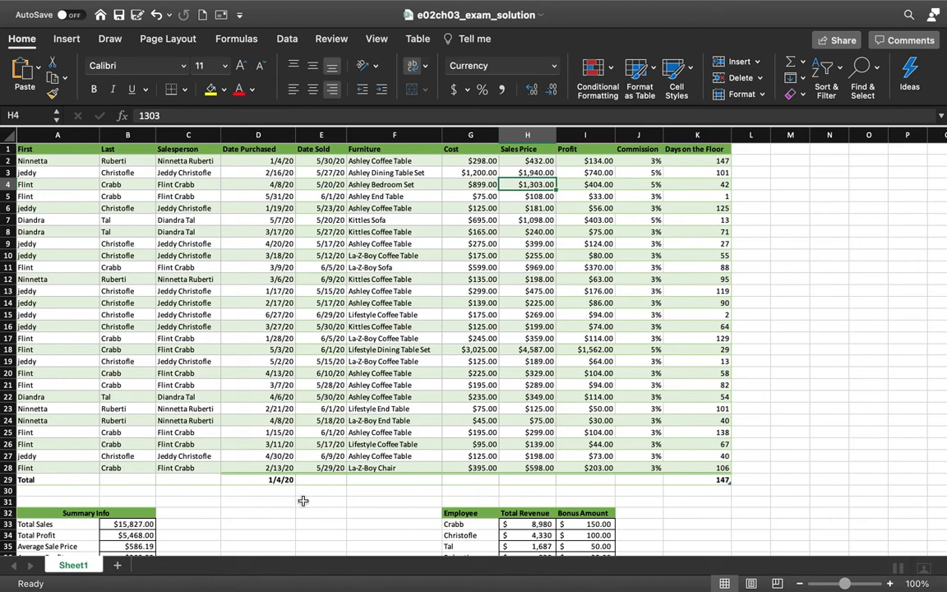
# Review the SUMIF formula for Total Revenue in H33 and select Table2 to check the range it refers to.
pyautogui.click(520, 525)
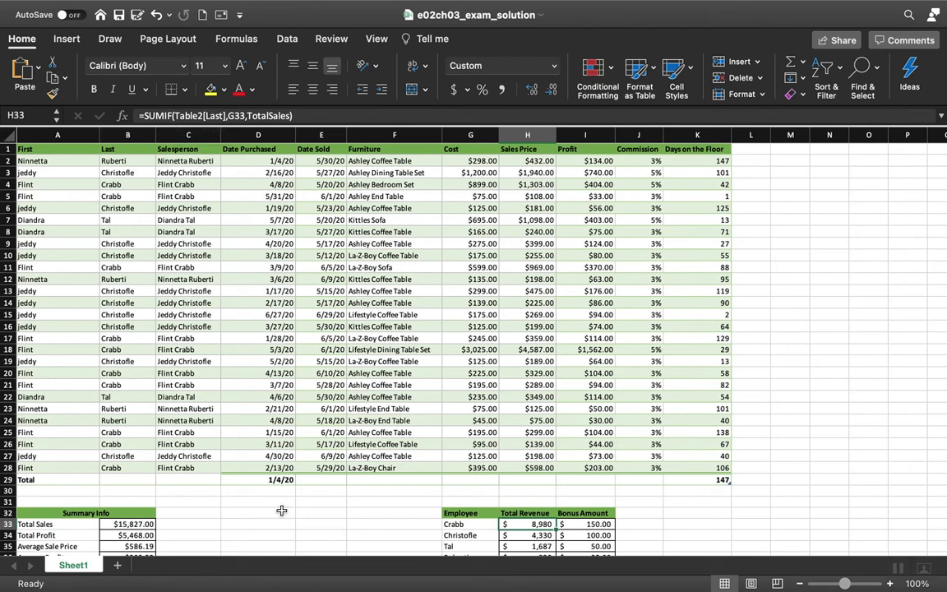
pyautogui.click(56, 119)
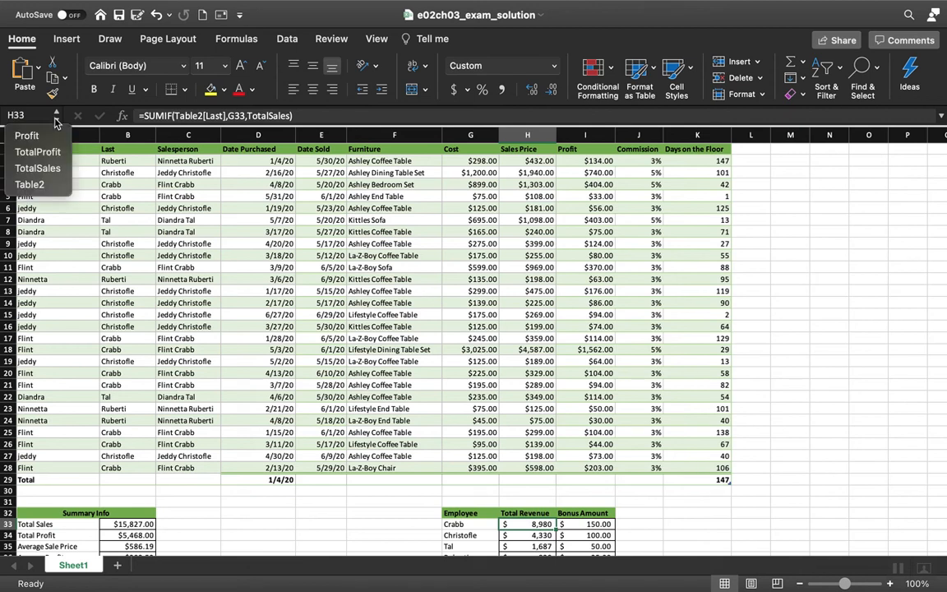
pyautogui.click(25, 185)
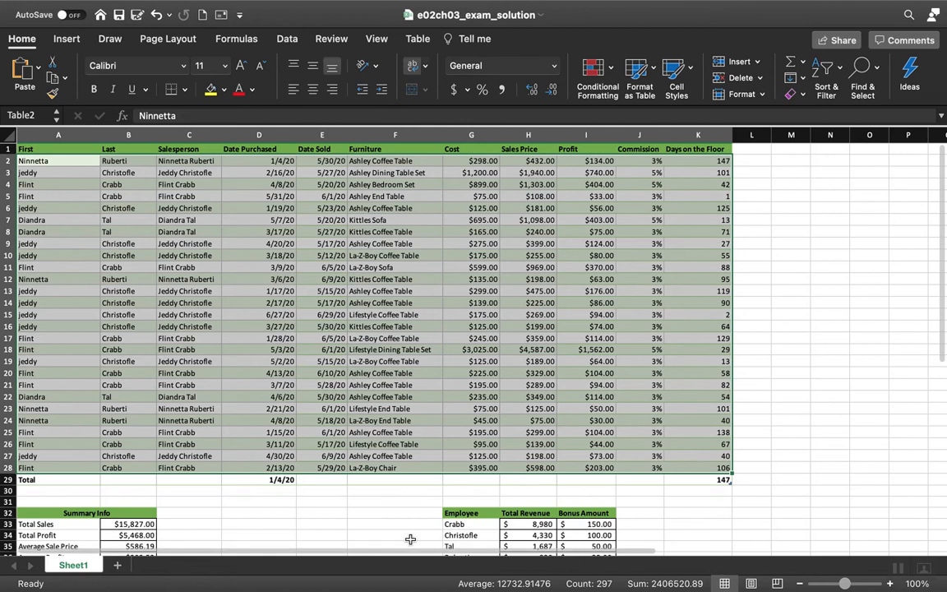
pyautogui.scroll(-5, 394, 514)
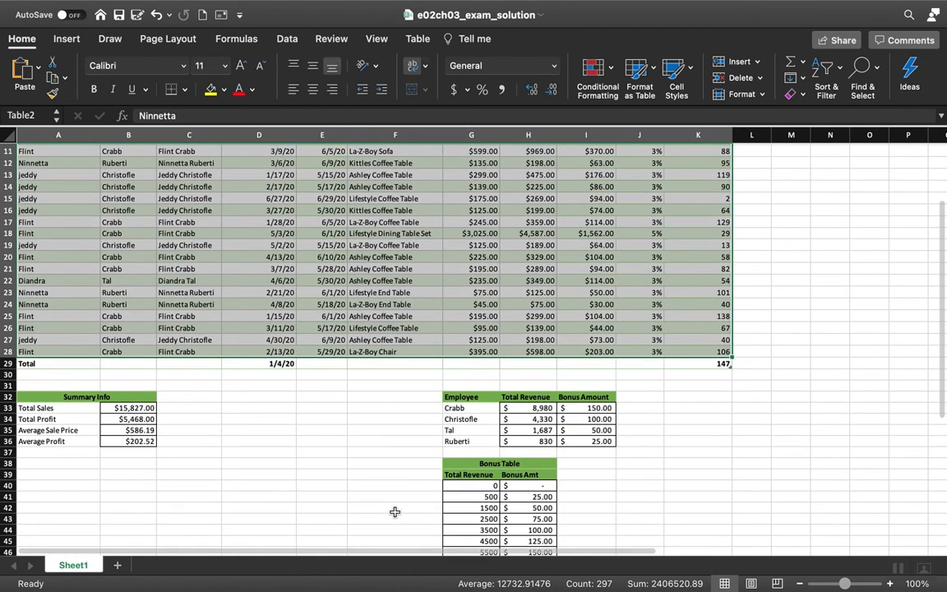
pyautogui.scroll(5, 394, 512)
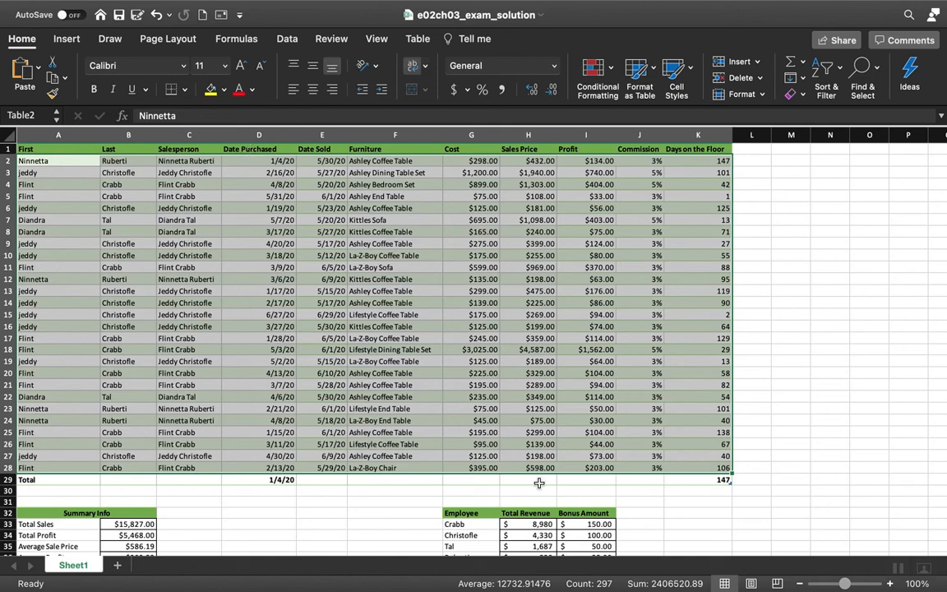
pyautogui.click(522, 524)
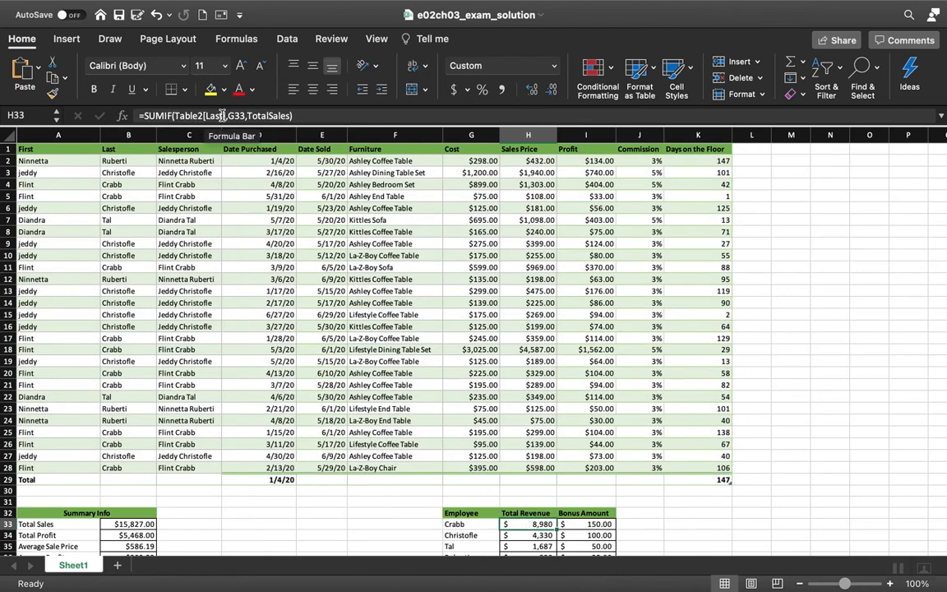
# Start a formula in D39 that references Table2, and check which cells the reference covers.
pyautogui.scroll(-5, 246, 509)
pyautogui.scroll(-5, 251, 518)
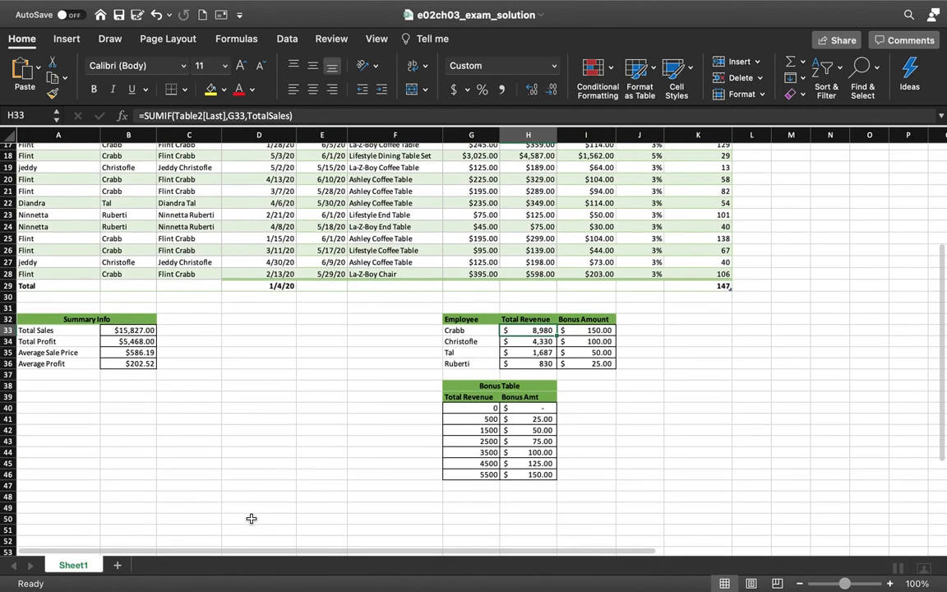
pyautogui.click(229, 397)
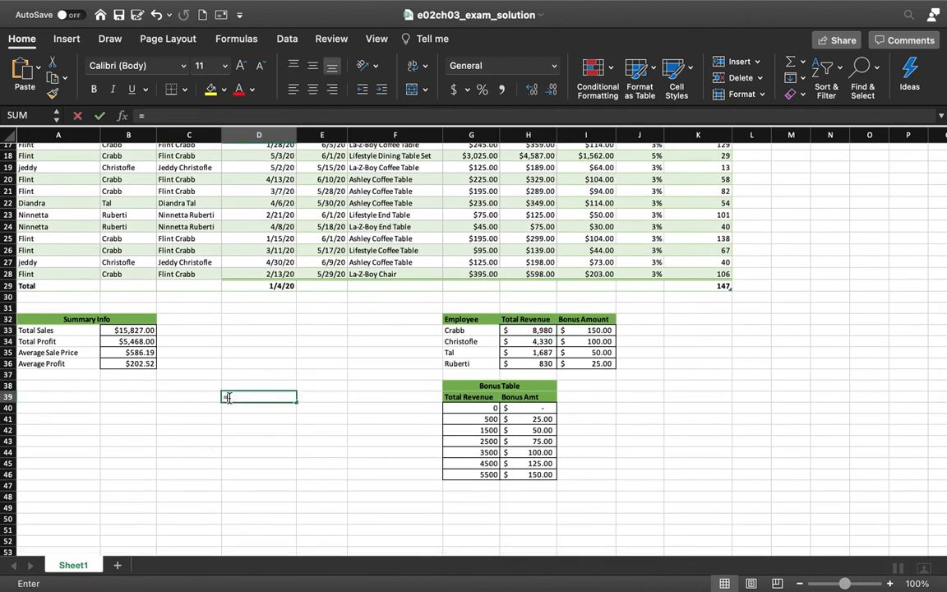
pyautogui.write('=')
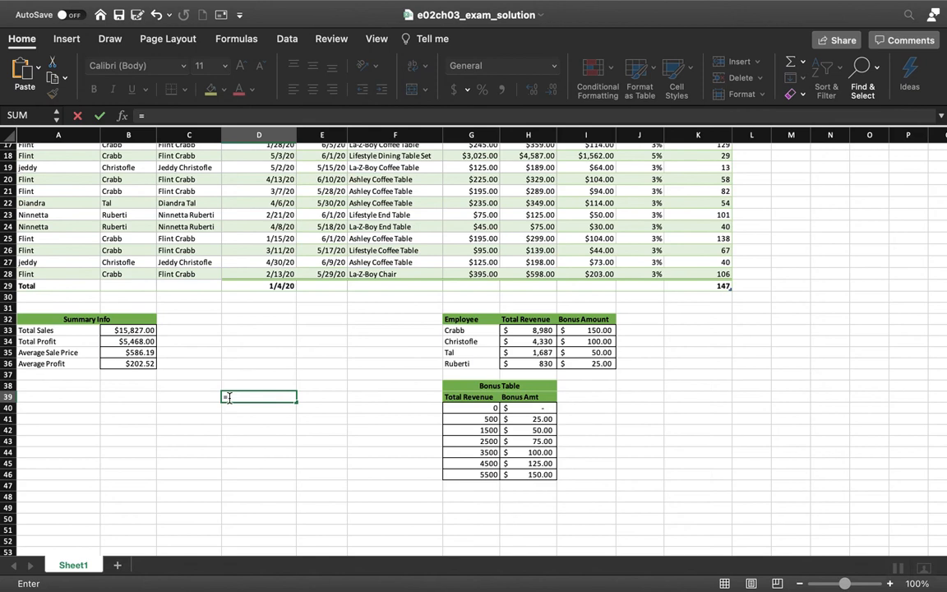
pyautogui.write('T')
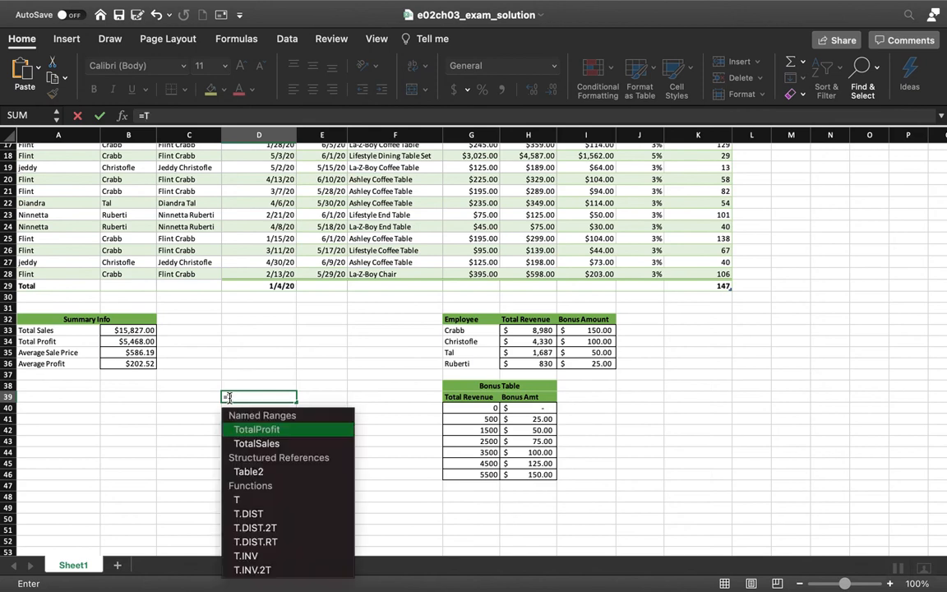
pyautogui.doubleClick(249, 473)
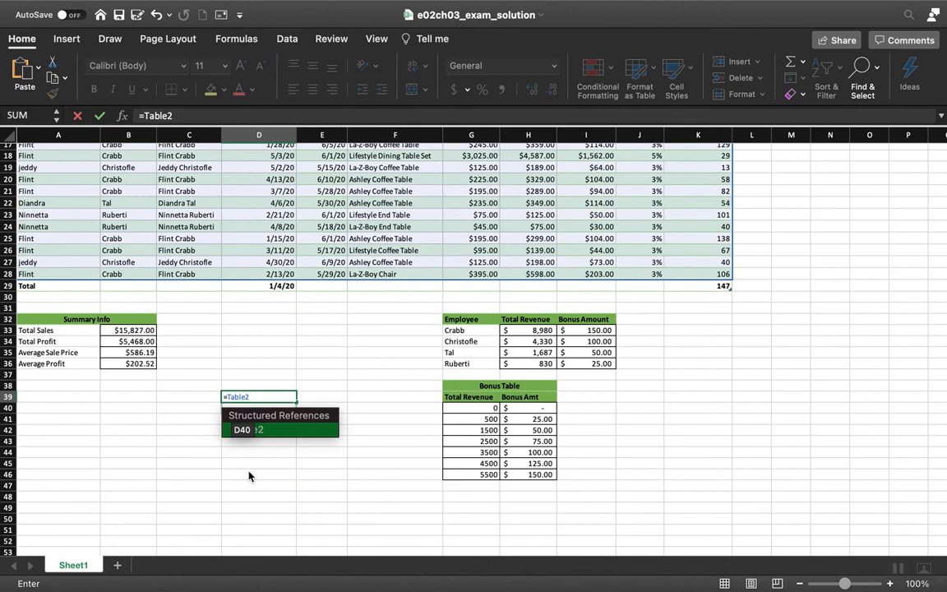
pyautogui.scroll(2, 225, 289)
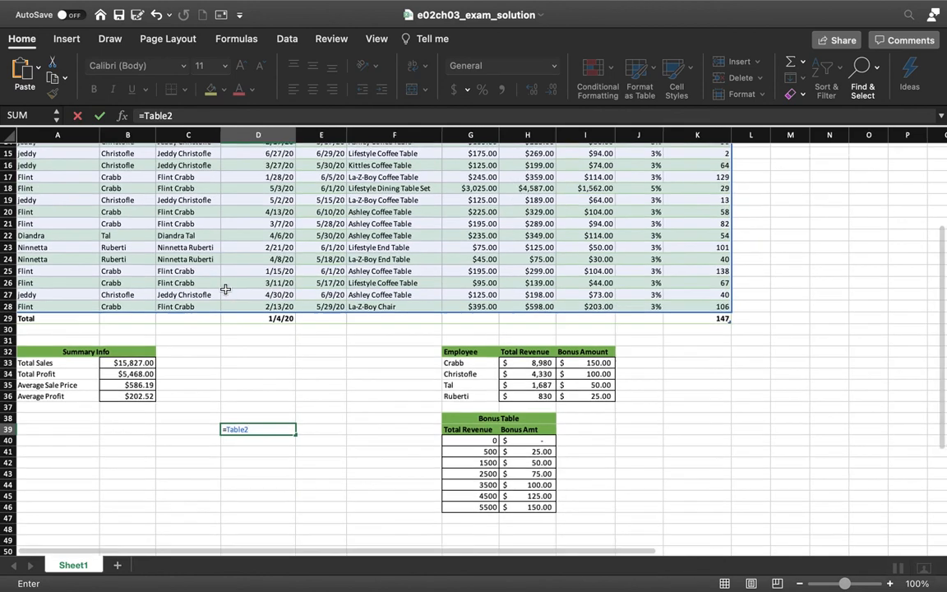
pyautogui.scroll(8, 225, 289)
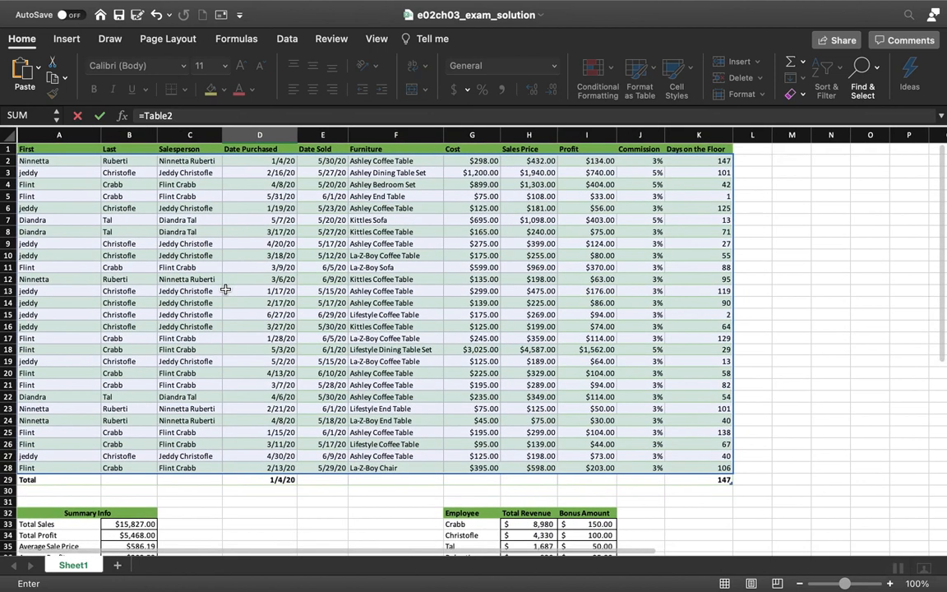
pyautogui.scroll(-7, 225, 289)
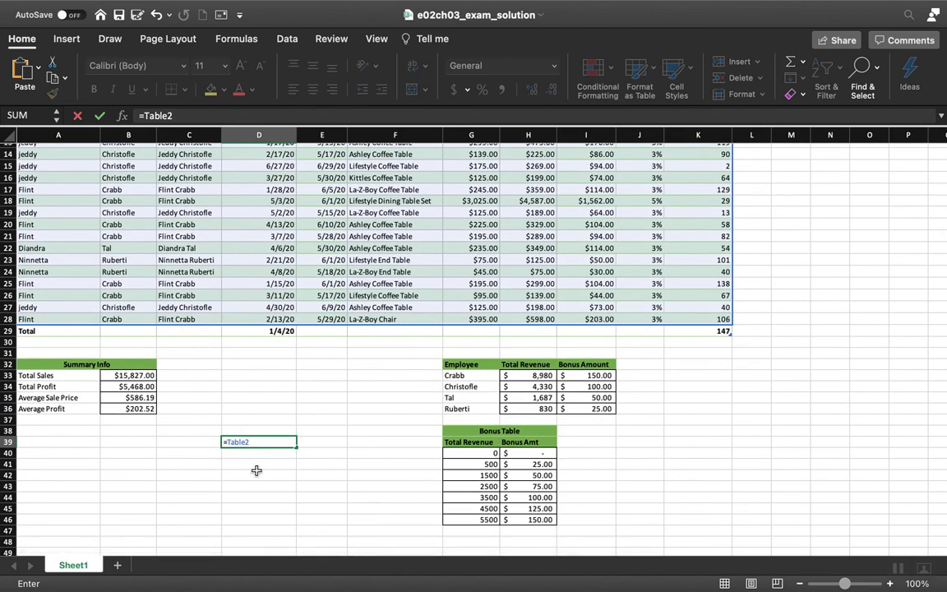
# Complete the D39 formula as =Table2[Last] and compare the listed last names with the table's Last column.
pyautogui.write('[')
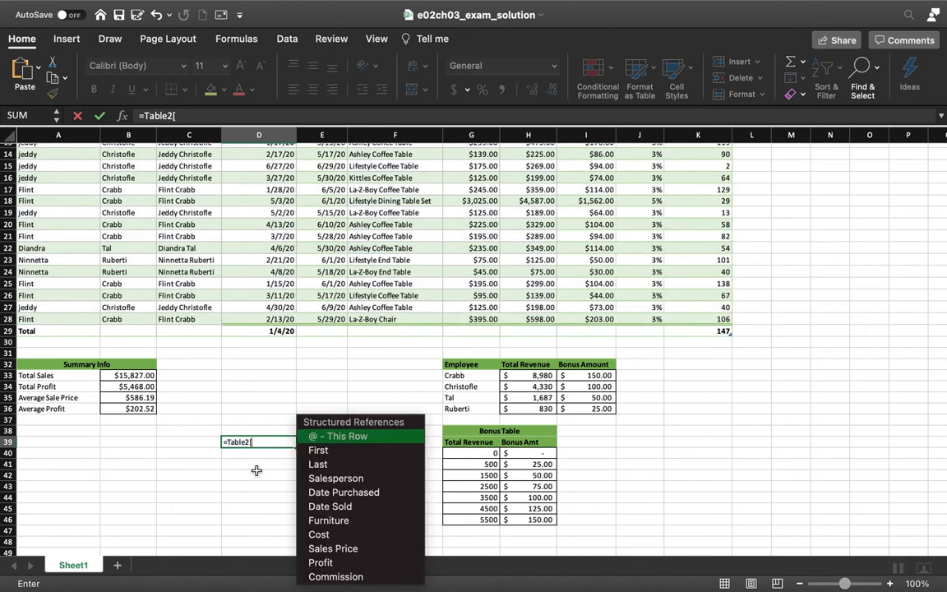
pyautogui.doubleClick(321, 465)
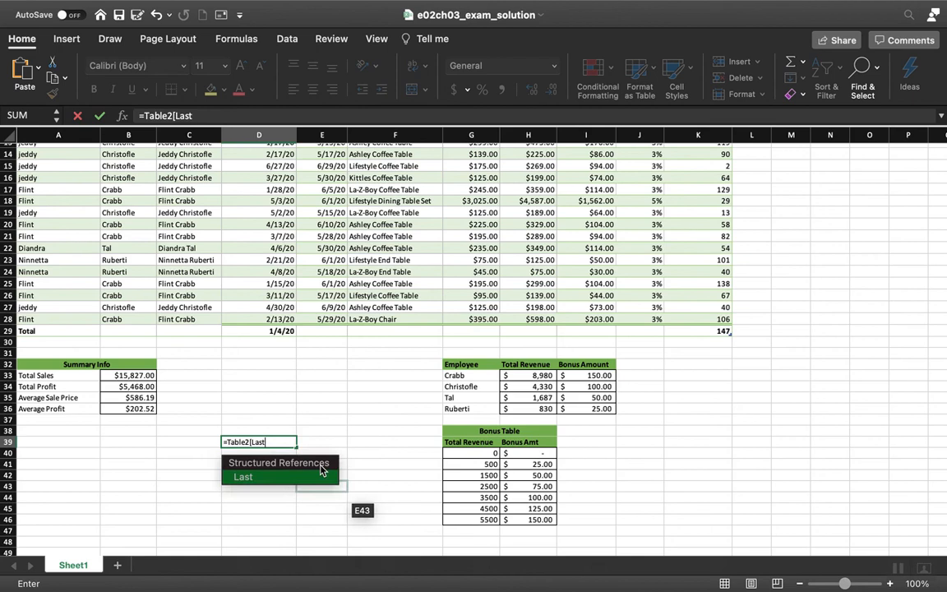
pyautogui.write(']')
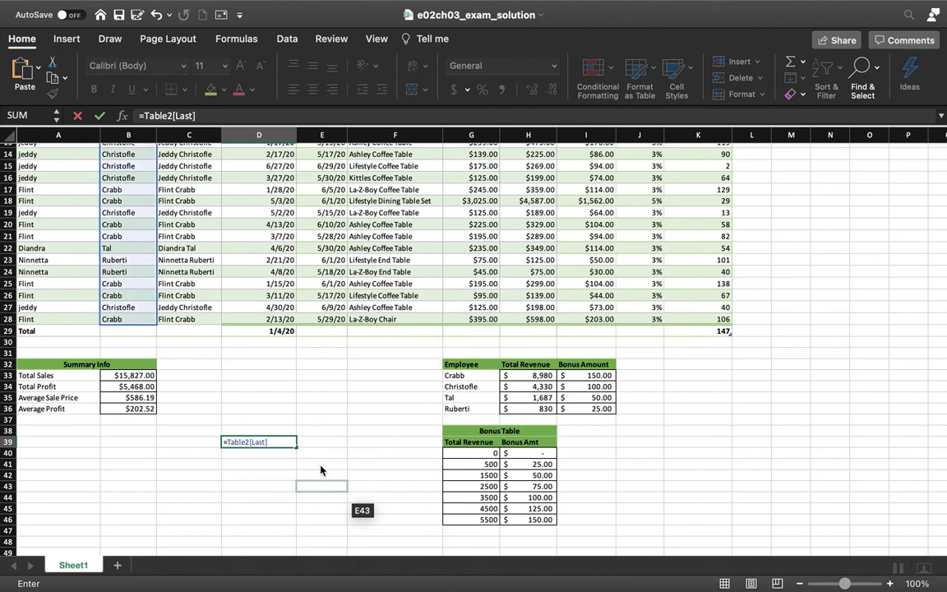
pyautogui.press('Return')
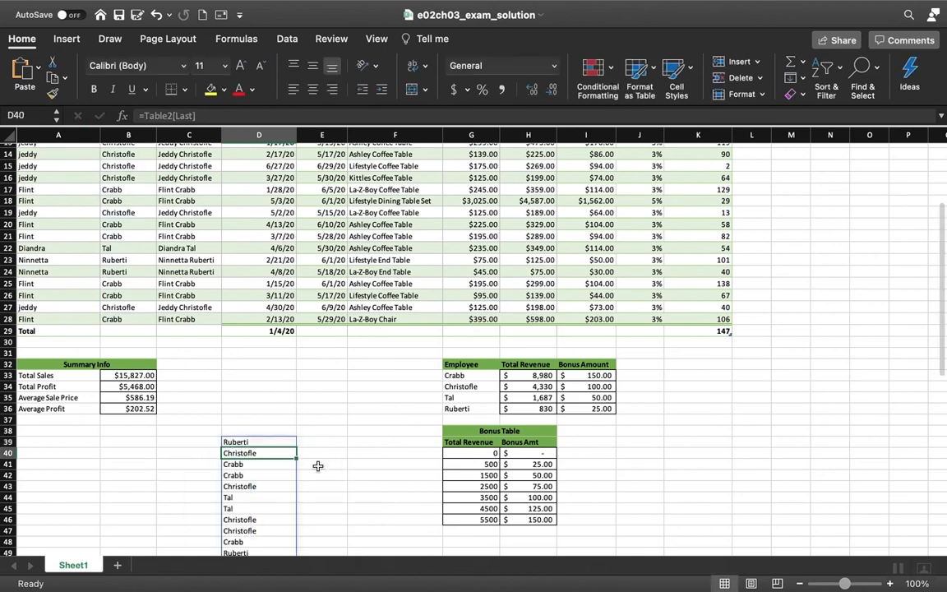
pyautogui.scroll(-6, 197, 491)
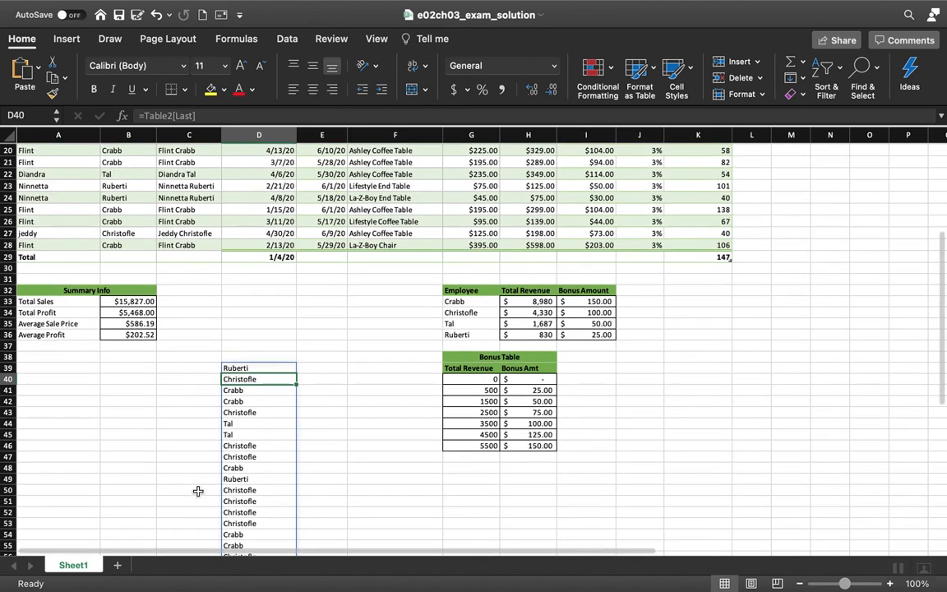
pyautogui.scroll(-4, 198, 491)
pyautogui.scroll(15, 197, 485)
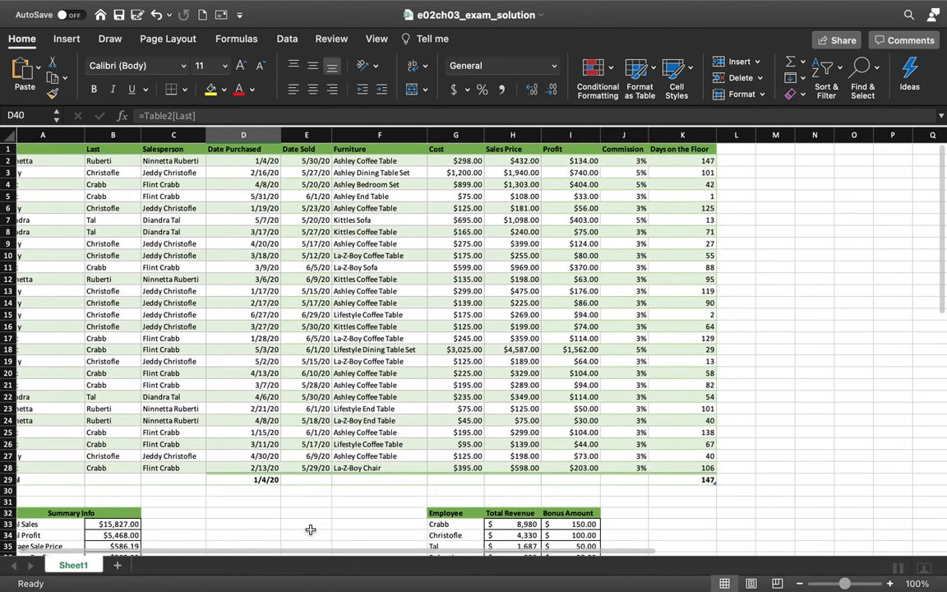
# Enter =Table2[Date Sold] in E39 to list the table's sale dates beside the last names, and look over the list.
pyautogui.scroll(-3, 311, 529)
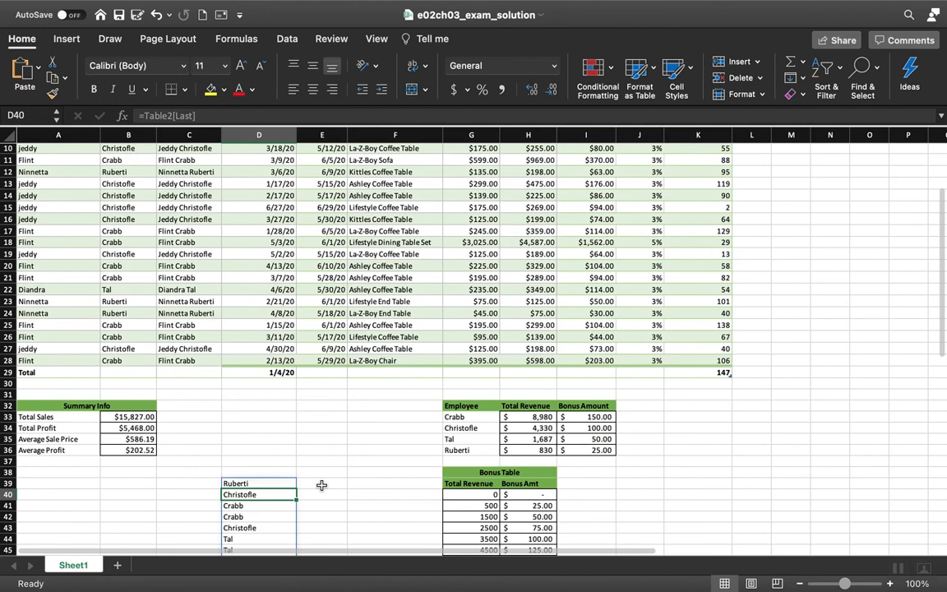
pyautogui.click(321, 485)
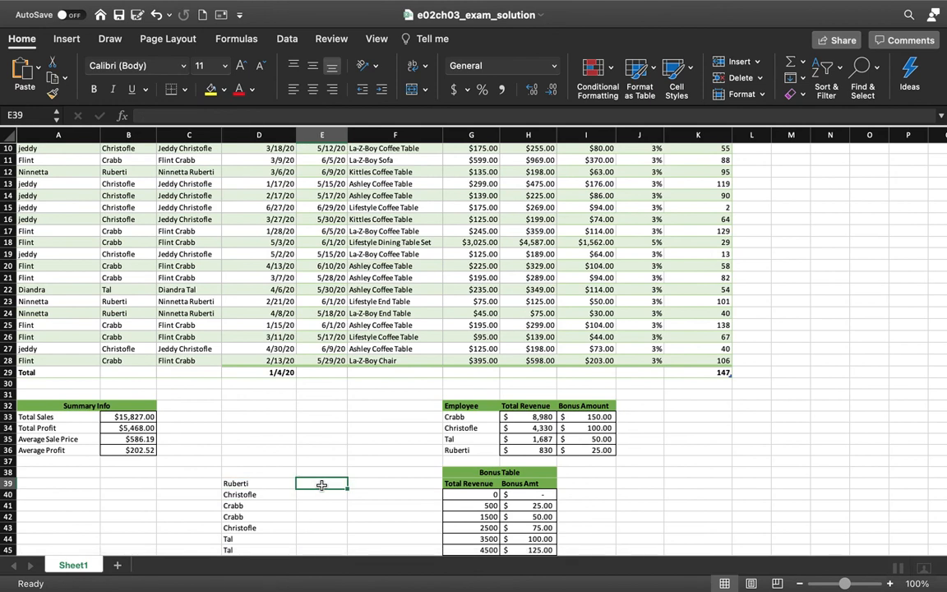
pyautogui.write('=')
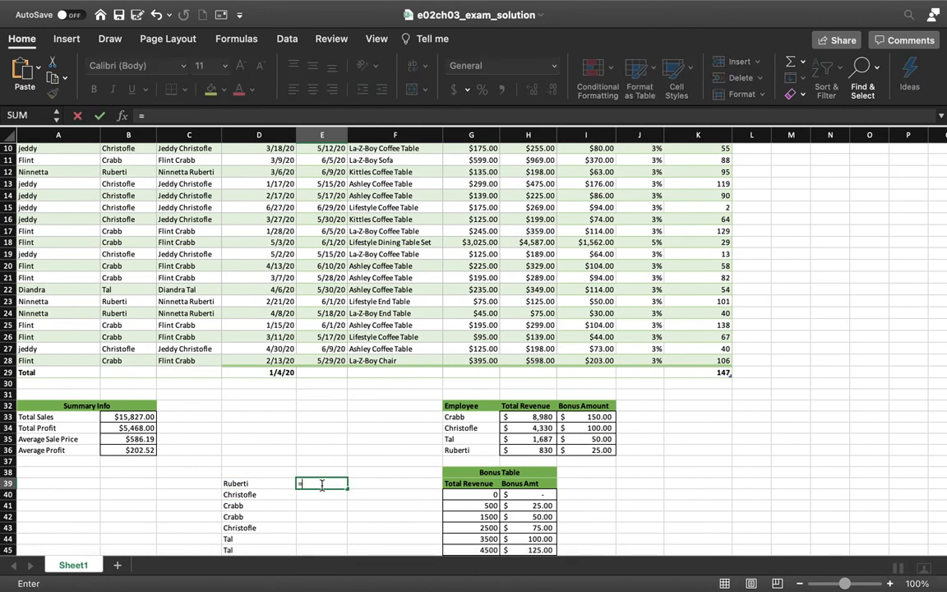
pyautogui.write('ta')
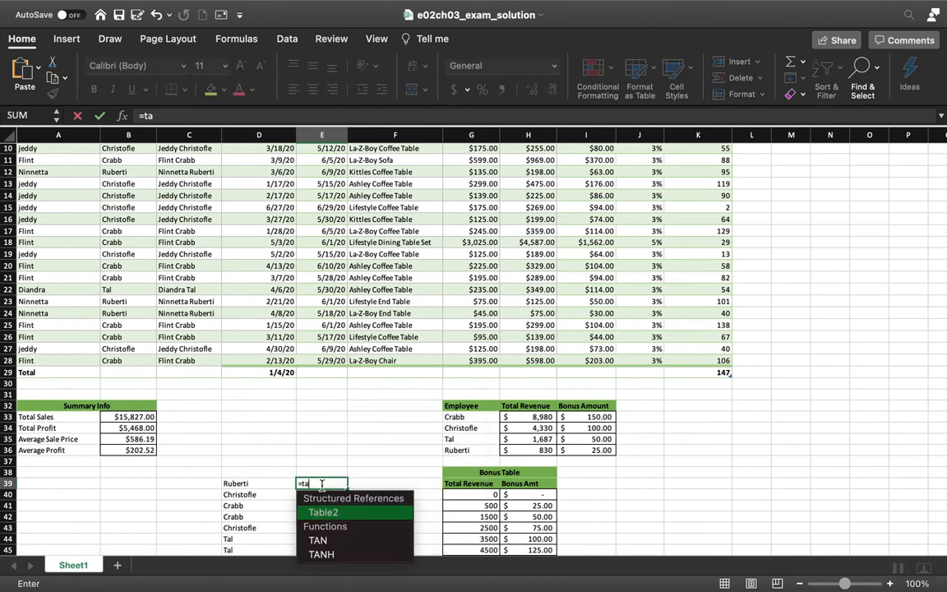
pyautogui.doubleClick(327, 513)
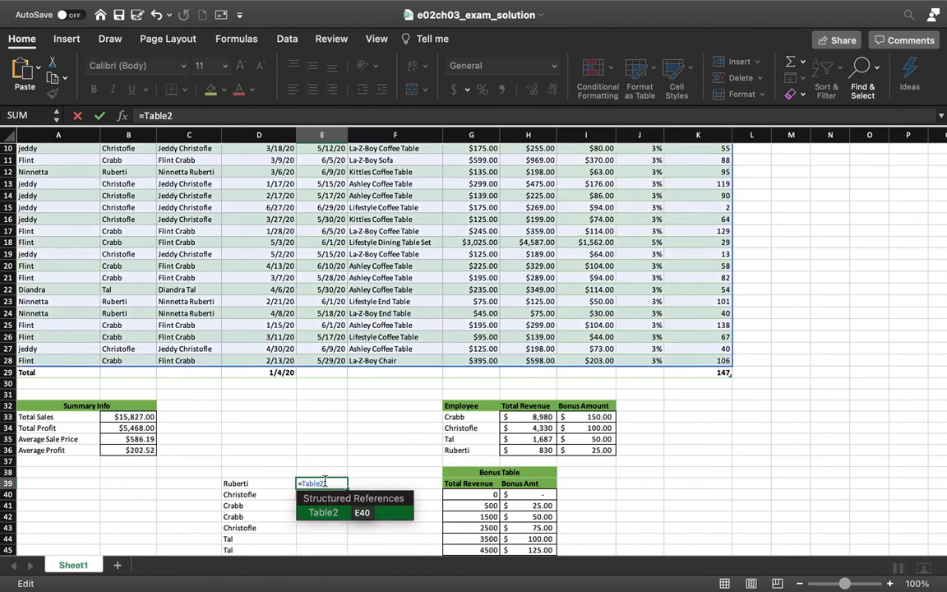
pyautogui.write('[')
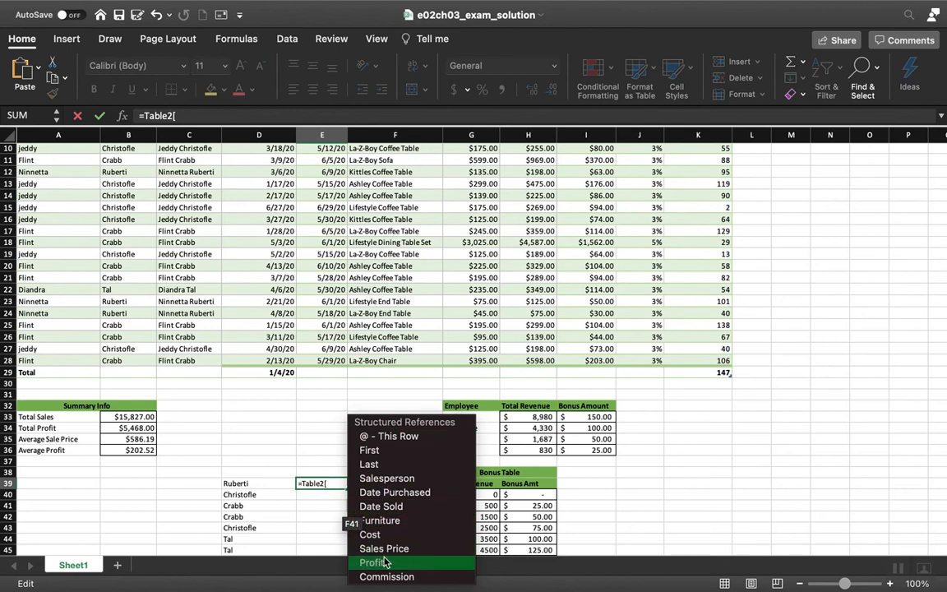
pyautogui.doubleClick(389, 513)
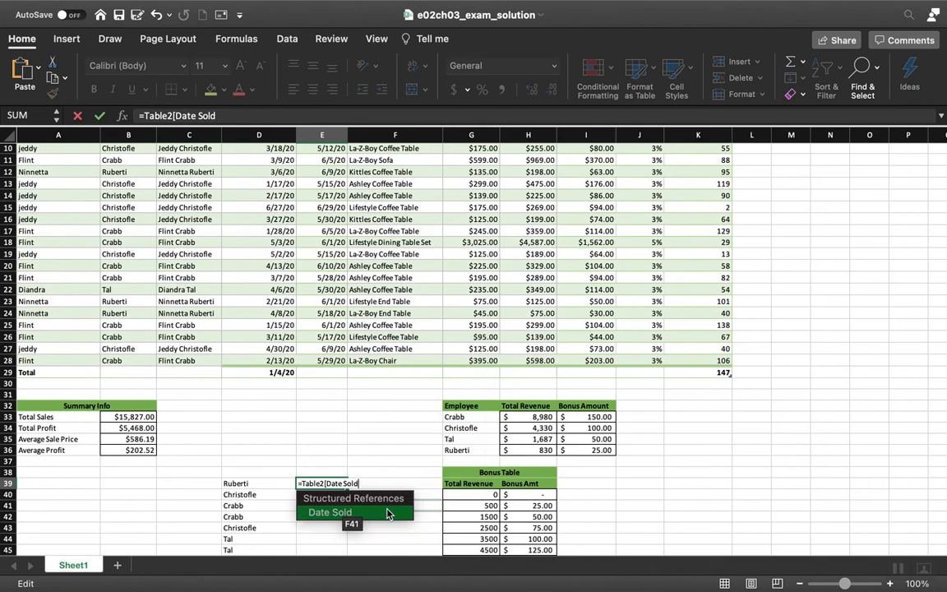
pyautogui.write(']')
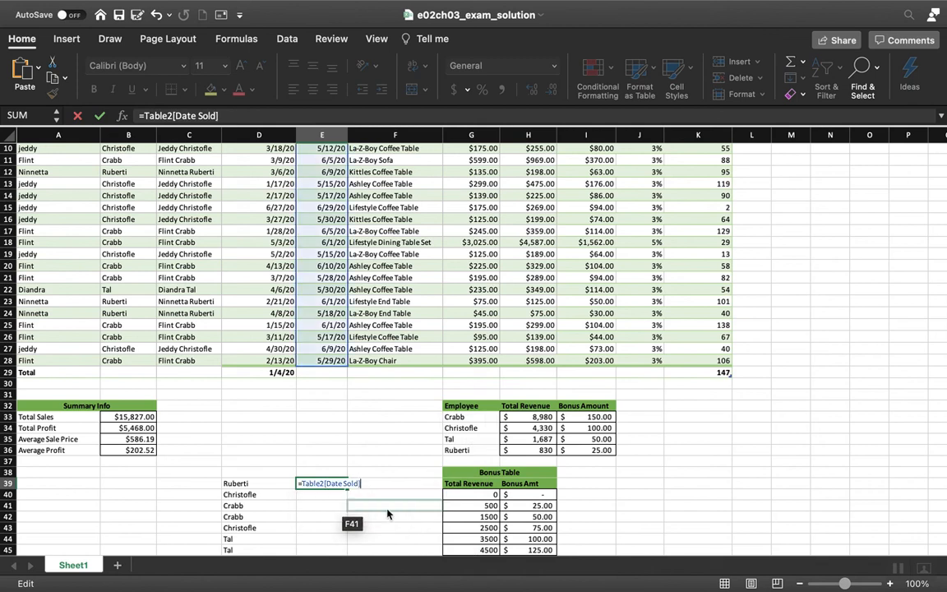
pyautogui.press('Return')
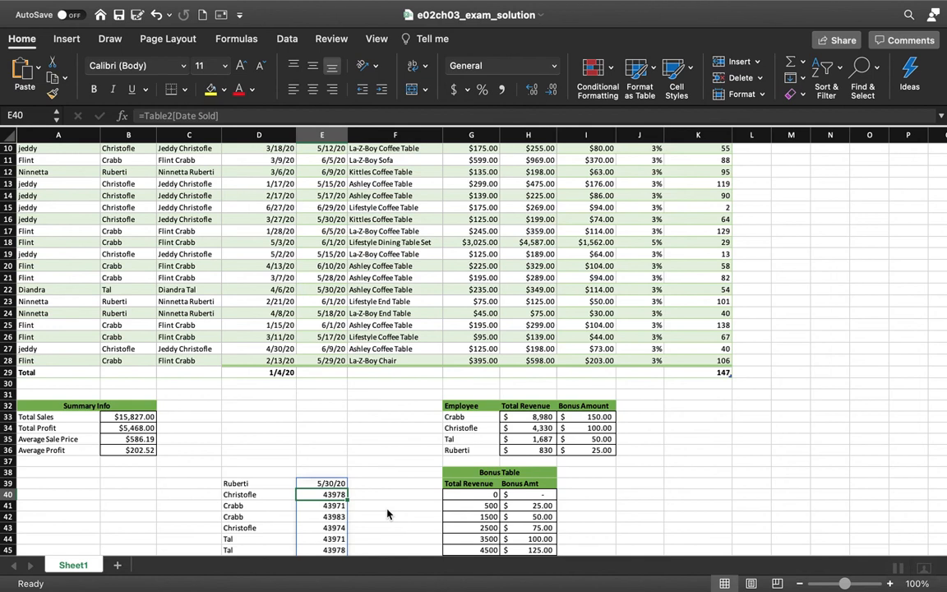
pyautogui.scroll(-6, 384, 513)
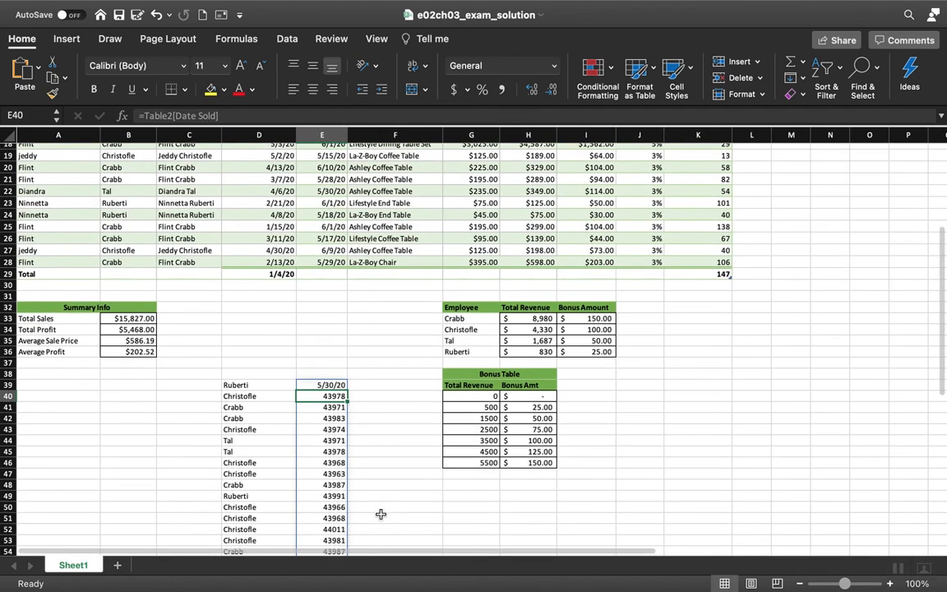
# Format the sale dates in E40:E65 as Short Date.
pyautogui.scroll(-2, 381, 513)
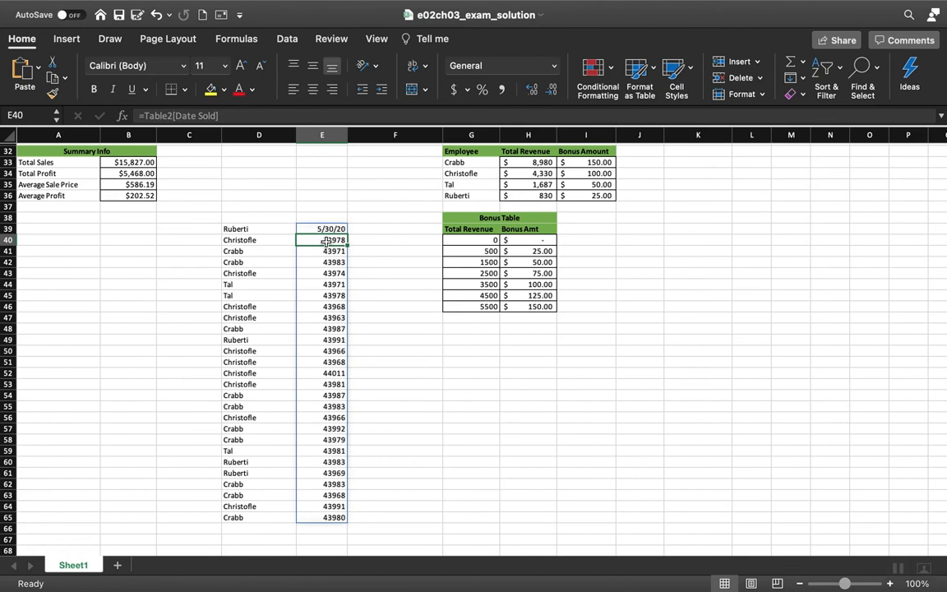
pyautogui.moveTo(325, 240); pyautogui.dragTo(332, 515)
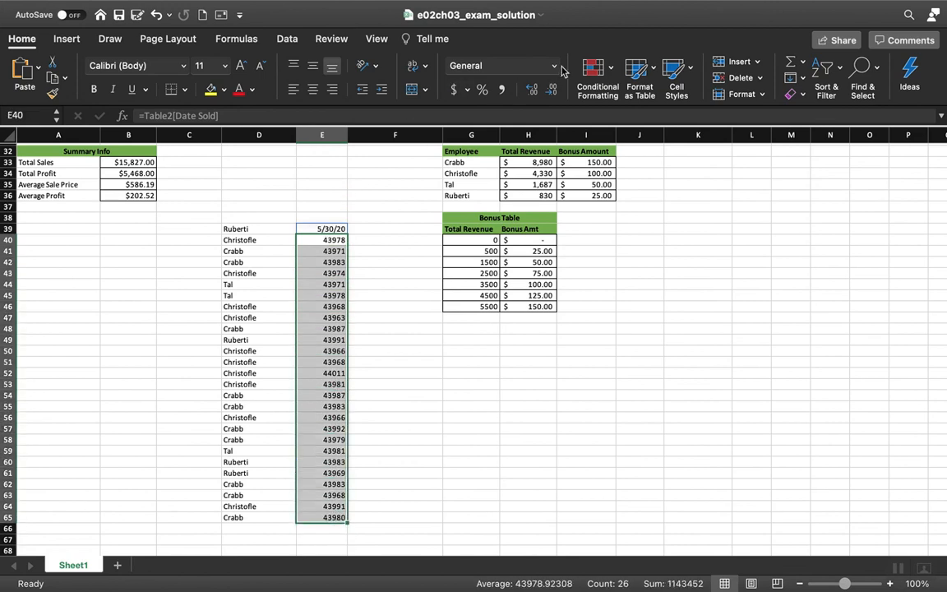
pyautogui.click(555, 66)
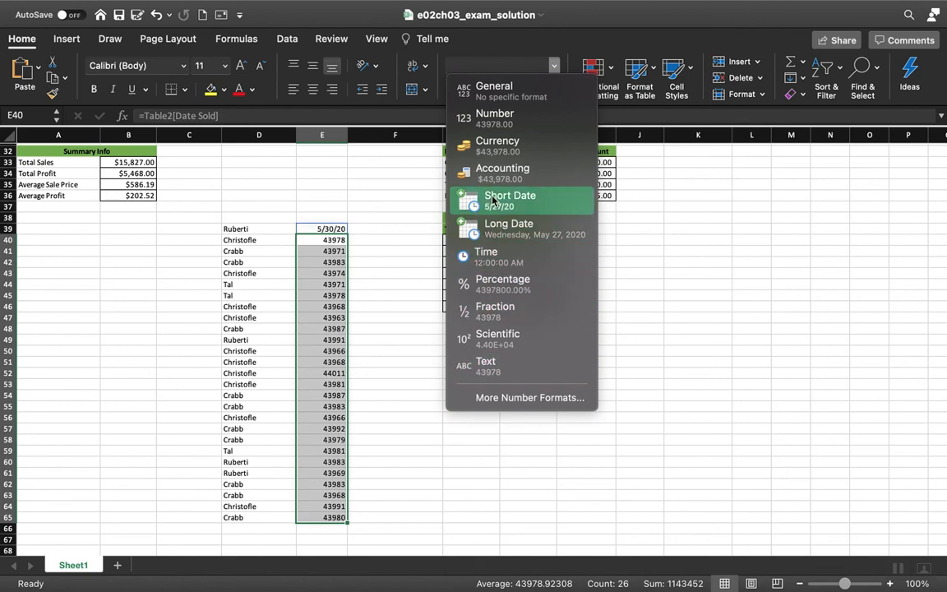
pyautogui.click(493, 200)
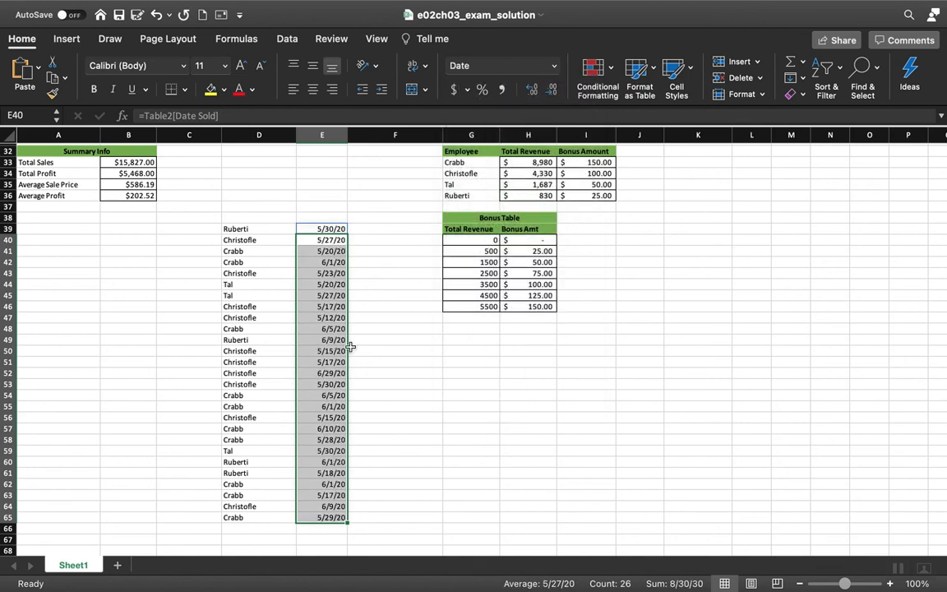
pyautogui.click(399, 428)
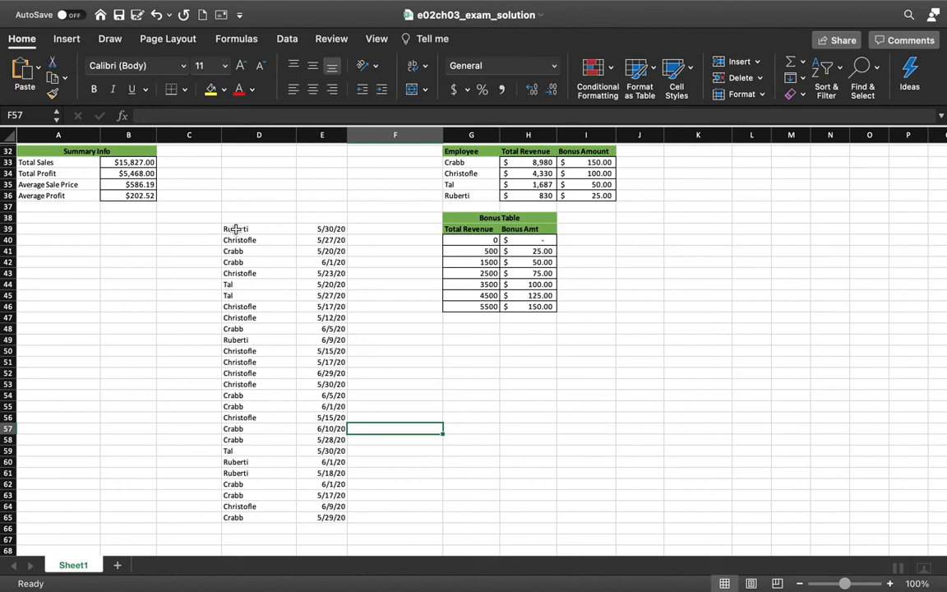
# Review the SUMIF formula in H33 against the sales table and its criterion cell G33.
pyautogui.scroll(10, 241, 214)
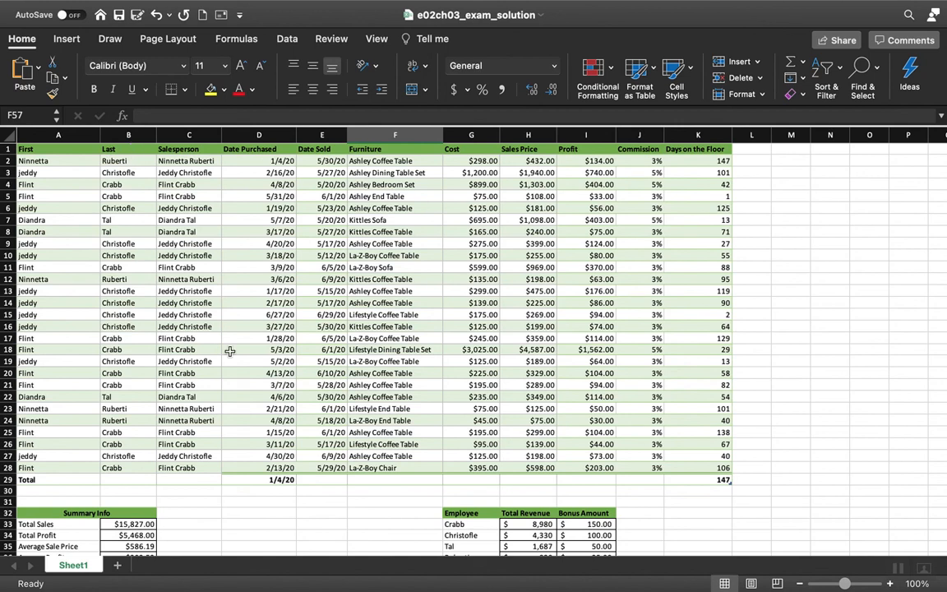
pyautogui.click(532, 525)
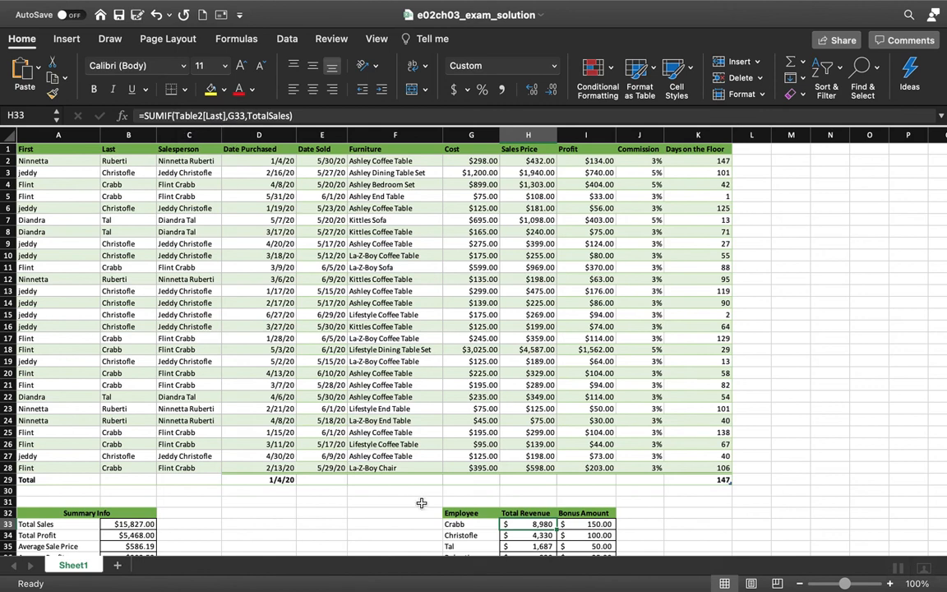
pyautogui.click(475, 526)
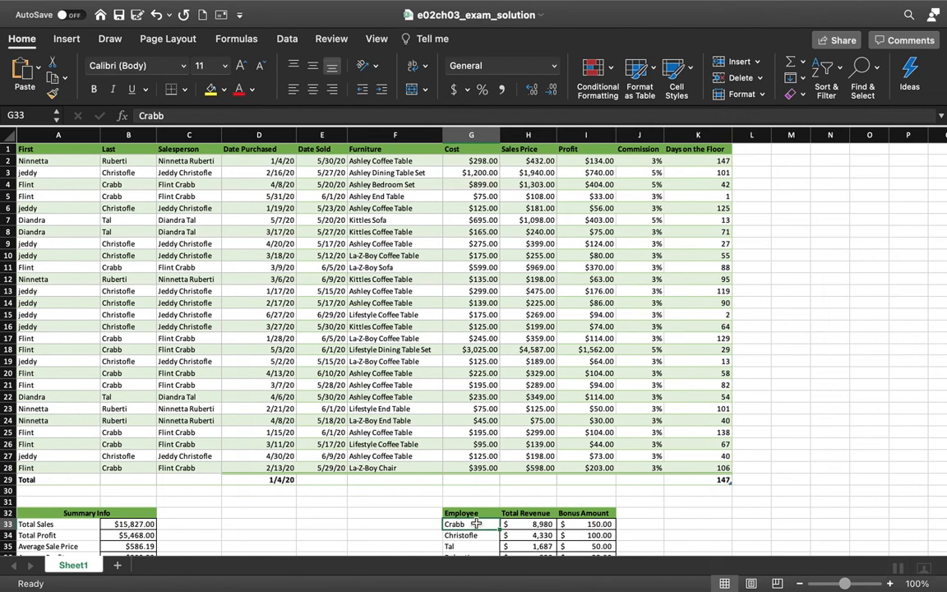
pyautogui.click(518, 525)
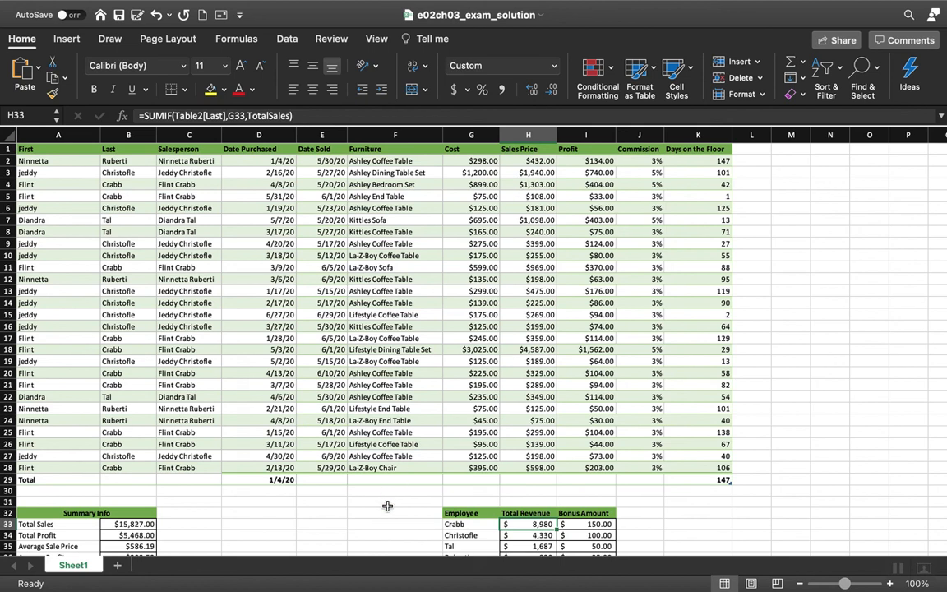
# Fill the Total Revenue SUMIF formula from H33 down through H36.
pyautogui.scroll(-3, 387, 505)
pyautogui.scroll(1, 387, 506)
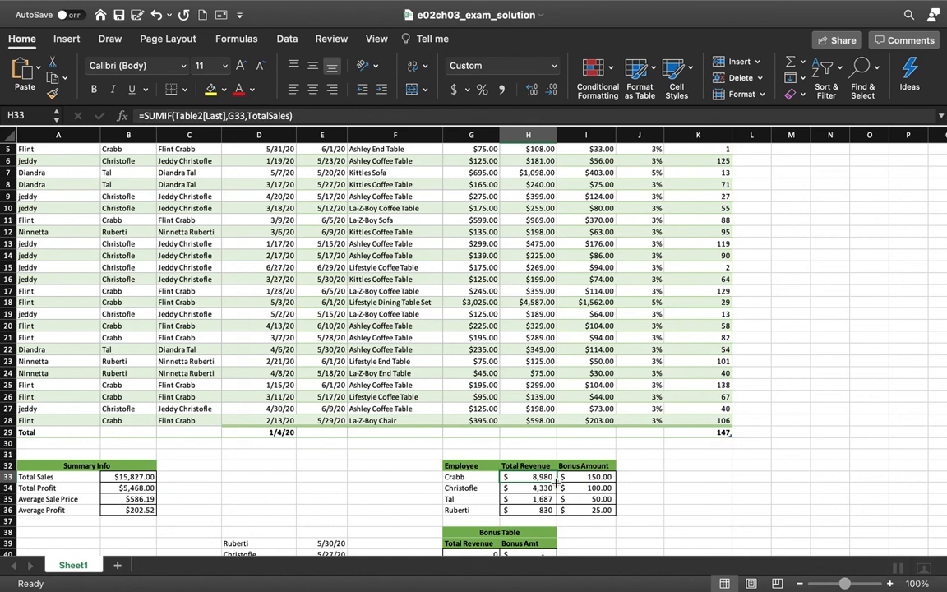
pyautogui.moveTo(556, 482); pyautogui.dragTo(556, 510)
pyautogui.click(683, 484)
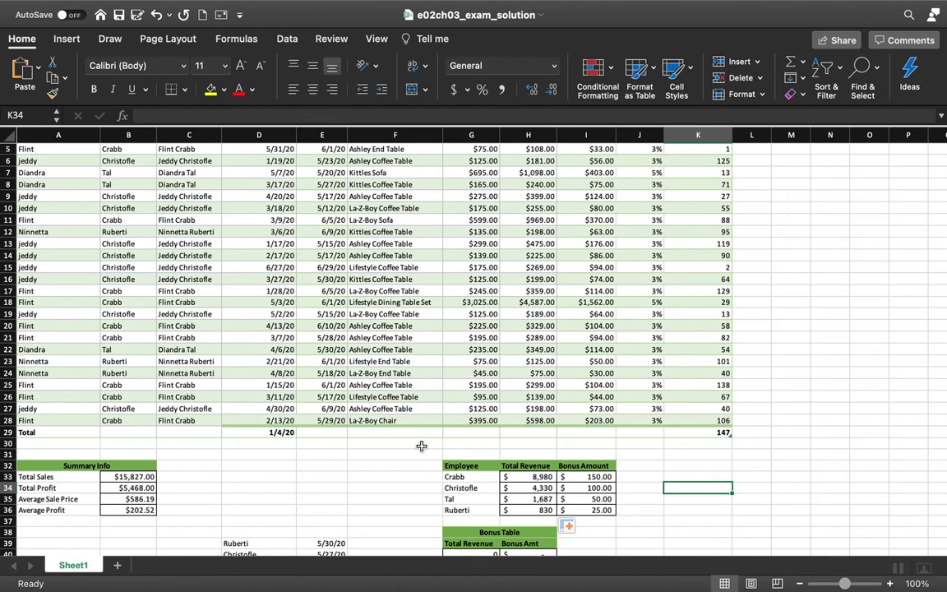
# Review the VLOOKUP formula for Bonus Amount in I33 and check which cells its arguments refer to.
pyautogui.scroll(-3, 400, 445)
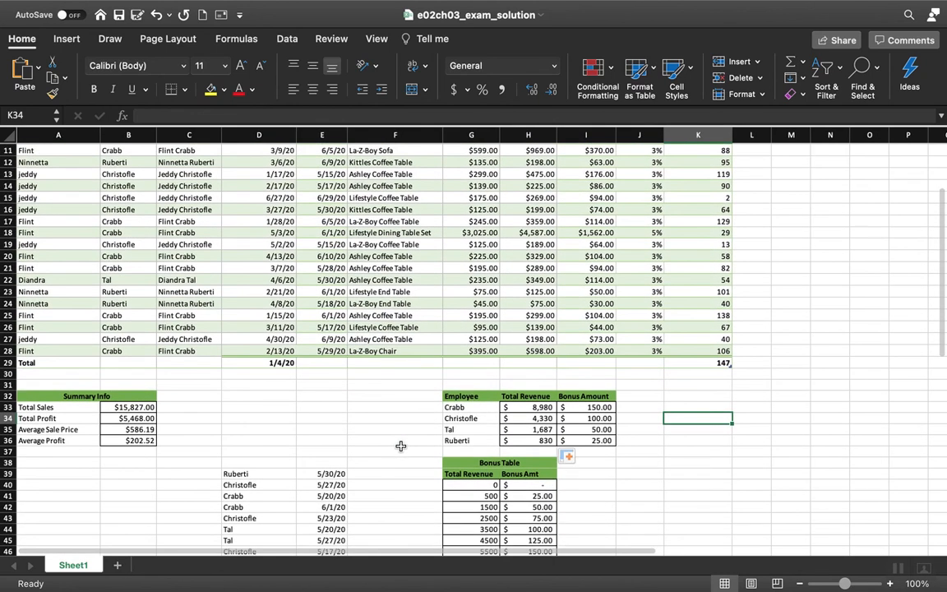
pyautogui.click(586, 406)
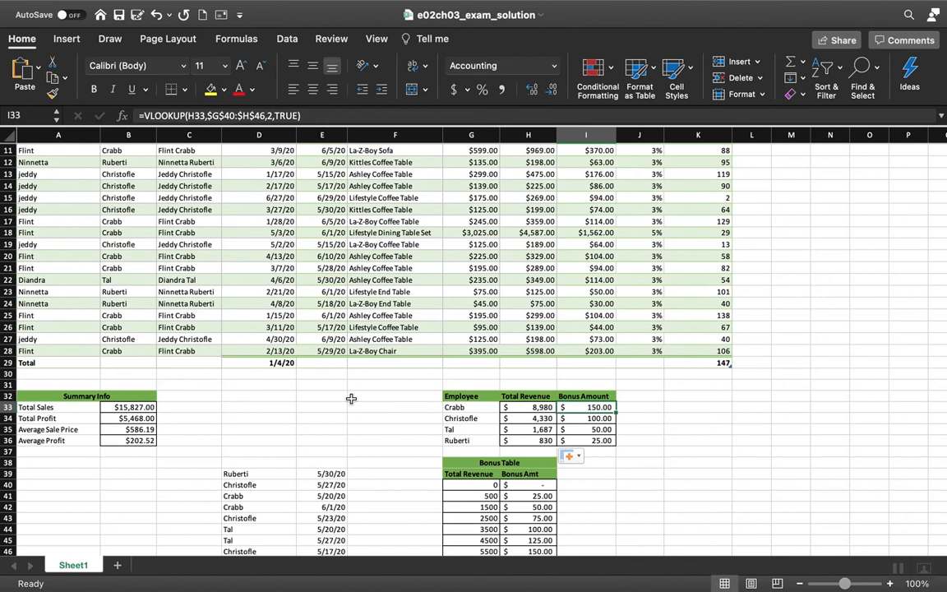
pyautogui.scroll(5, 351, 399)
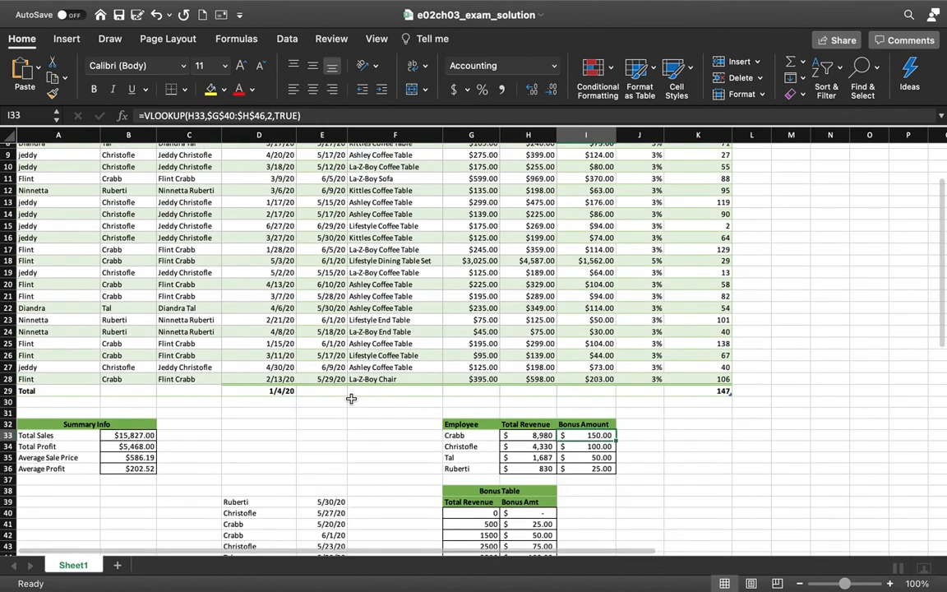
pyautogui.scroll(-6, 351, 399)
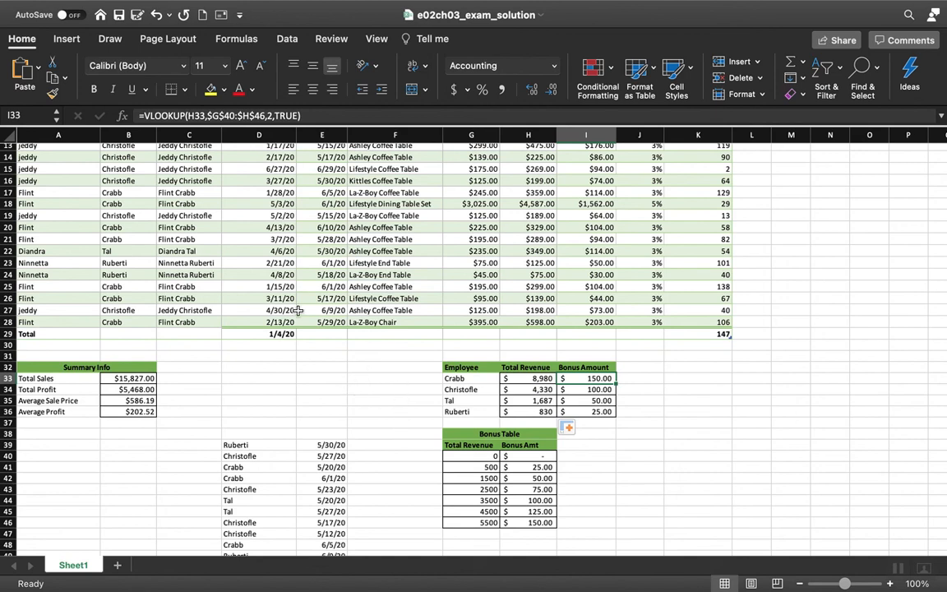
pyautogui.click(217, 116)
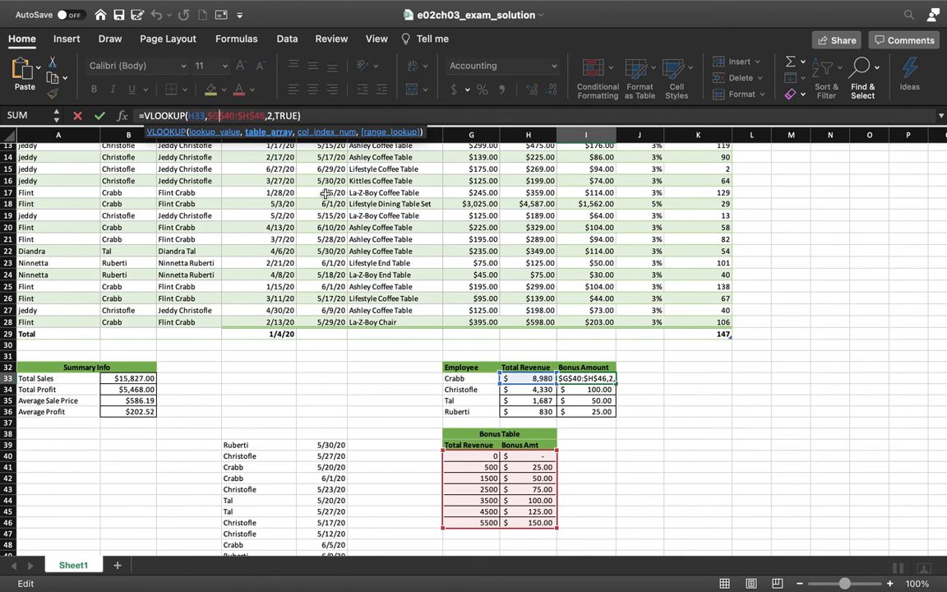
pyautogui.click(334, 387)
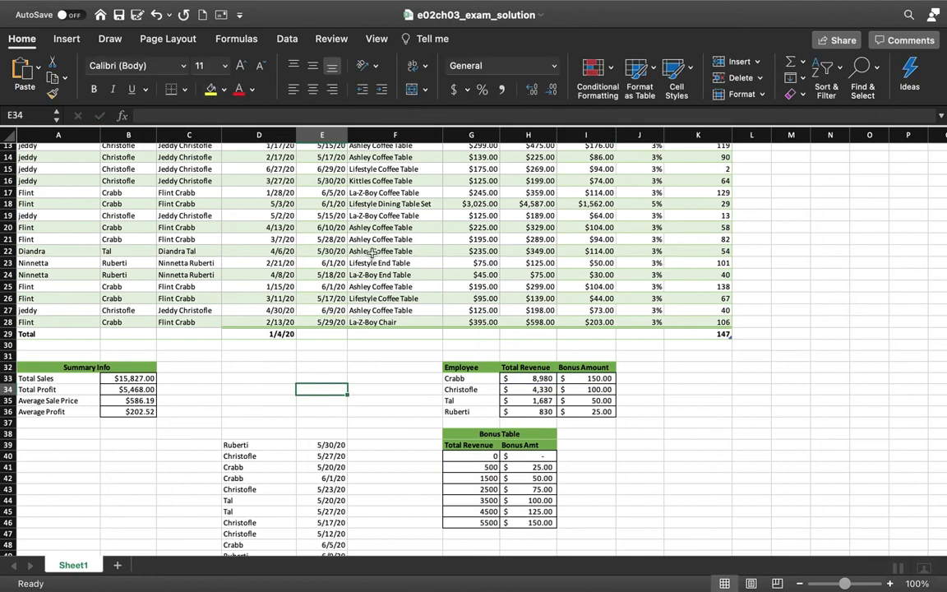
pyautogui.click(586, 379)
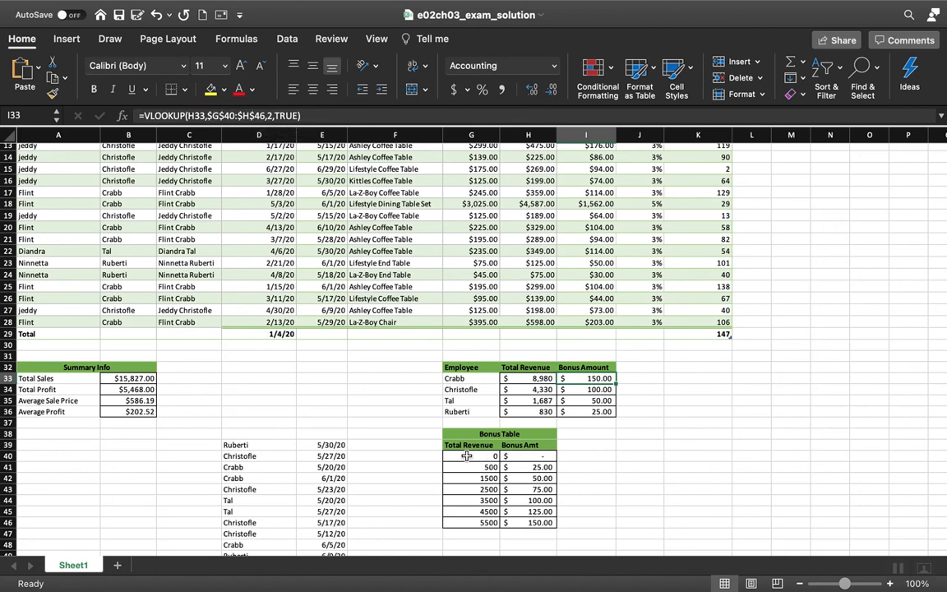
# Name the Bonus Table's data range G40:H46 BonusTable.
pyautogui.moveTo(477, 456); pyautogui.dragTo(530, 524)
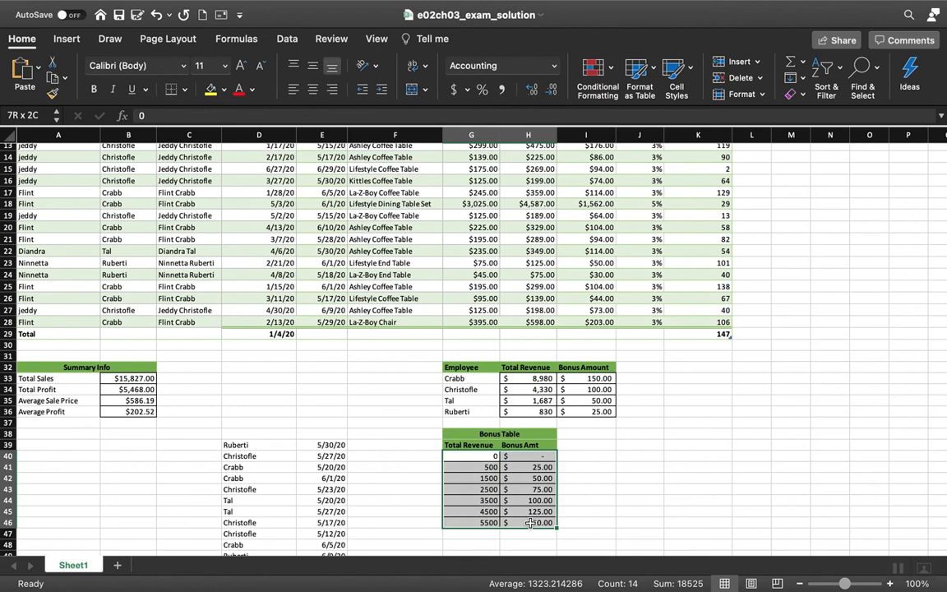
pyautogui.moveTo(530, 523); pyautogui.dragTo(530, 523)
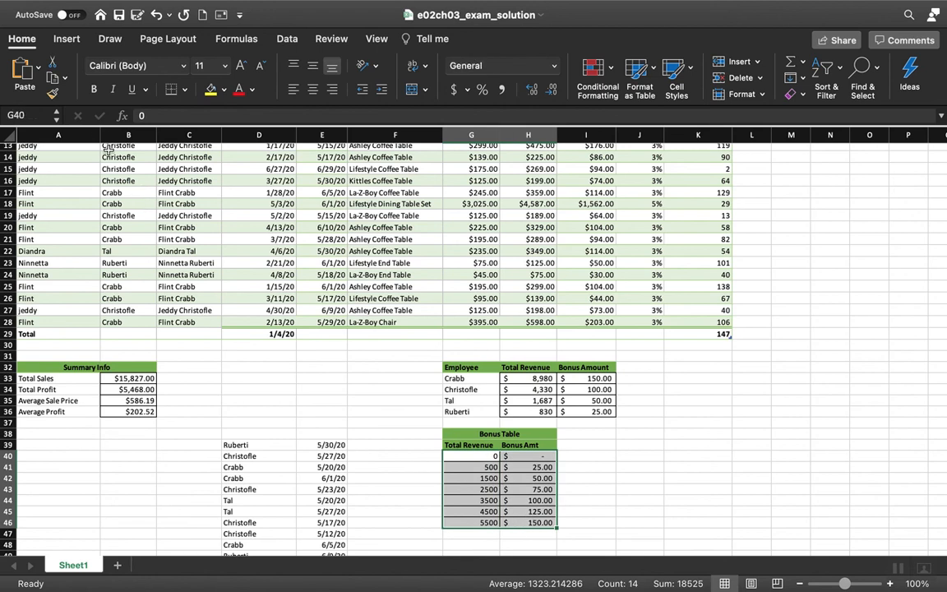
pyautogui.click(27, 114)
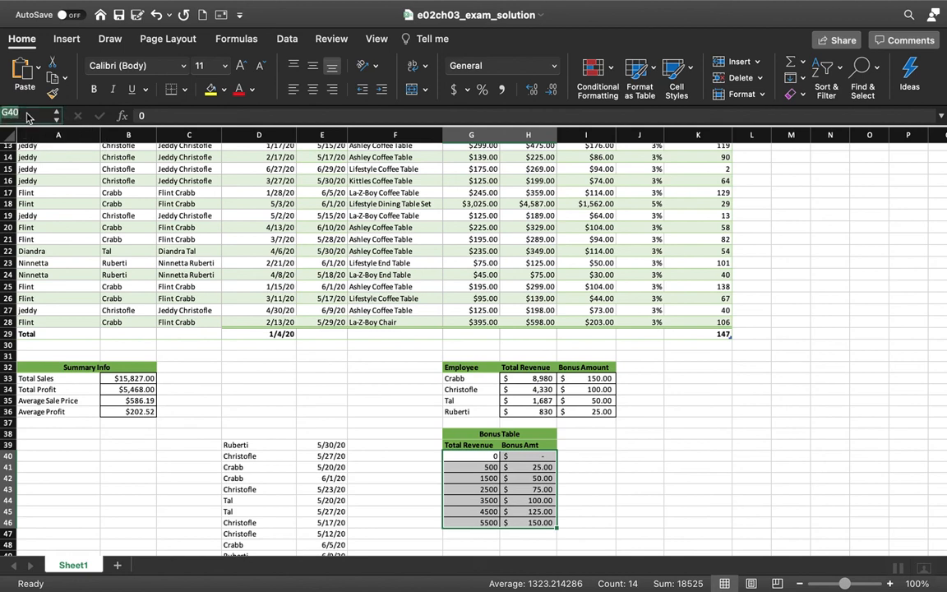
pyautogui.write('BonusTable')
pyautogui.press('Return')
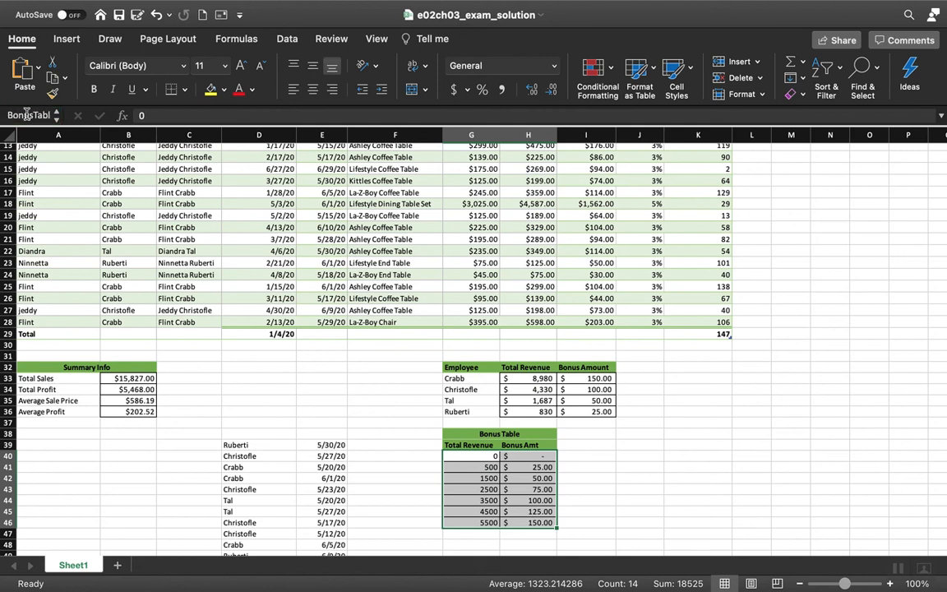
# Replace the $G$40:$H$46 reference in I33's formula with the named range, making it =VLOOKUP(H33,BonusTable,2,TRUE).
pyautogui.click(589, 377)
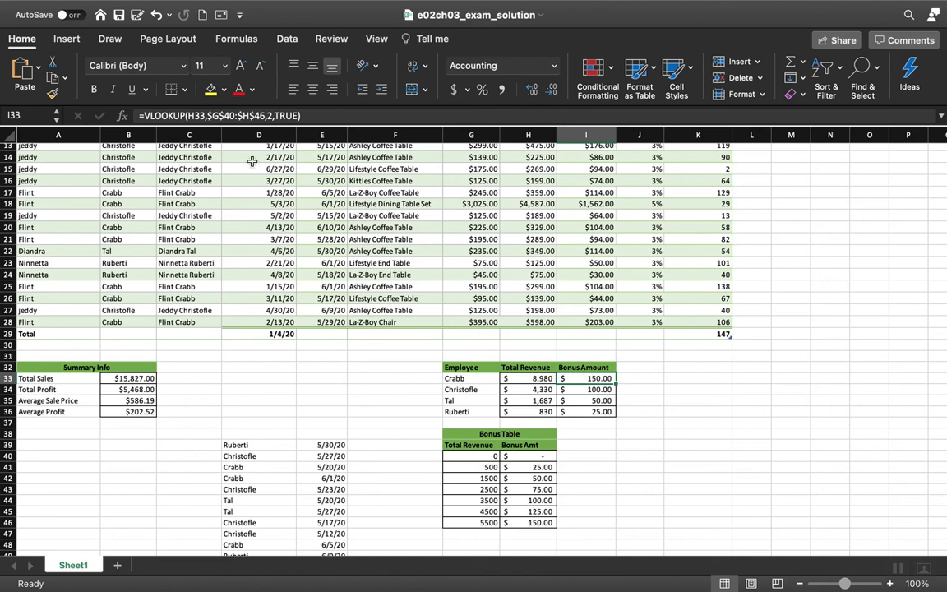
pyautogui.click(208, 115)
pyautogui.moveTo(208, 115); pyautogui.dragTo(265, 113)
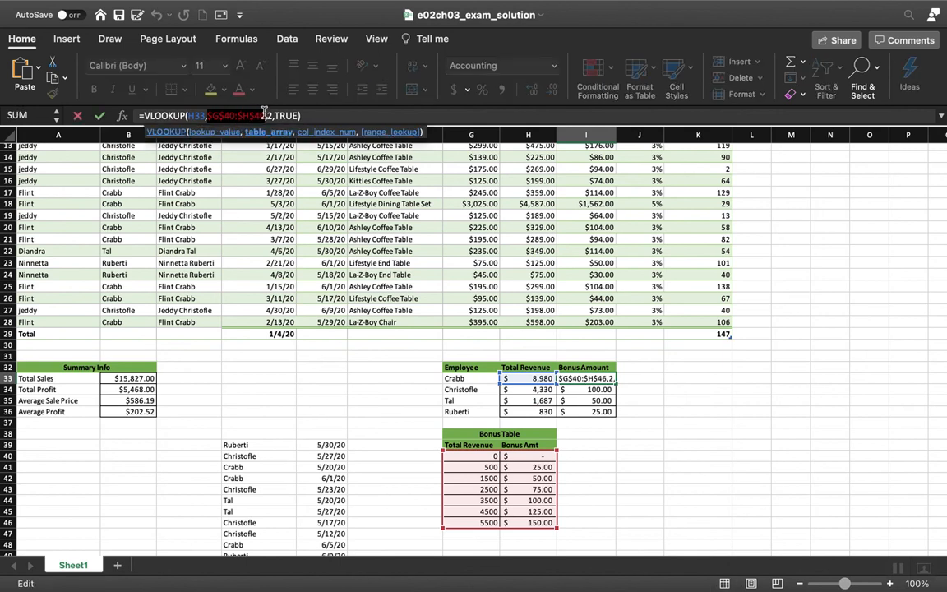
pyautogui.write('B')
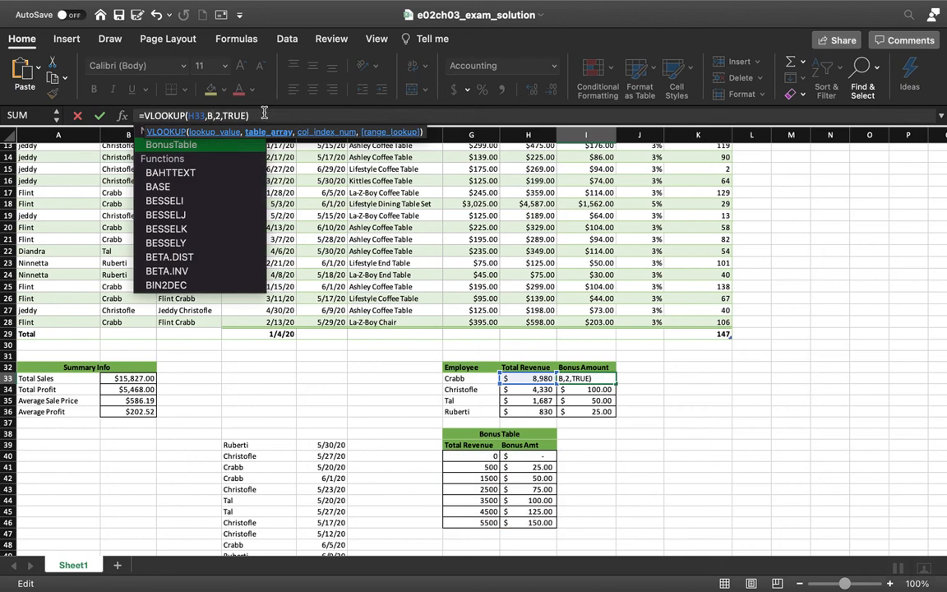
pyautogui.write('o')
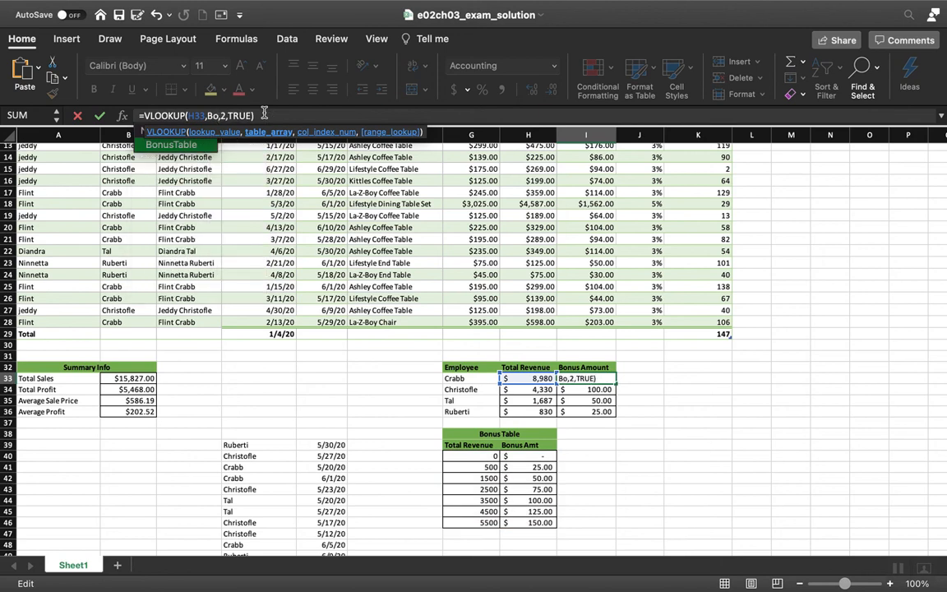
pyautogui.write('nusTable')
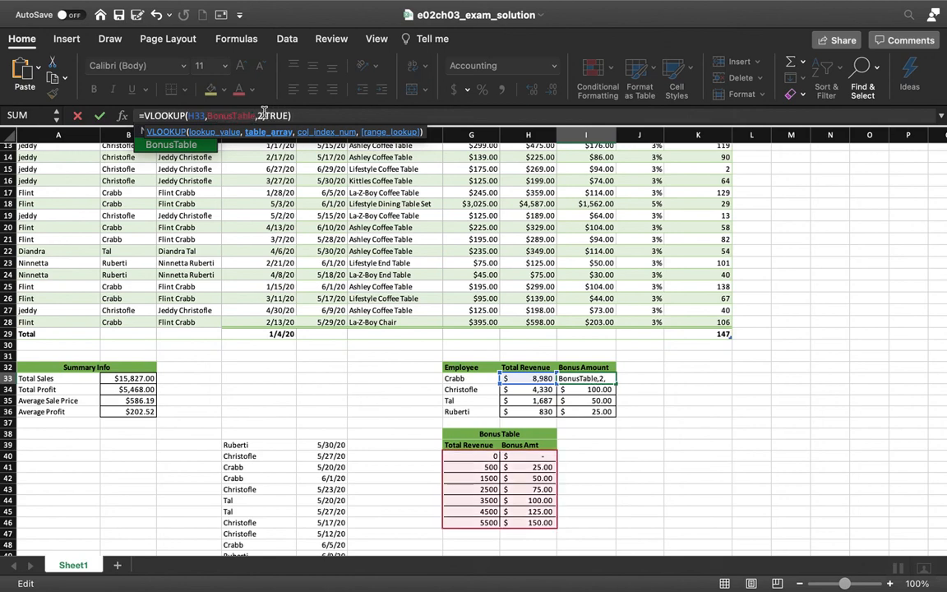
pyautogui.press('Return')
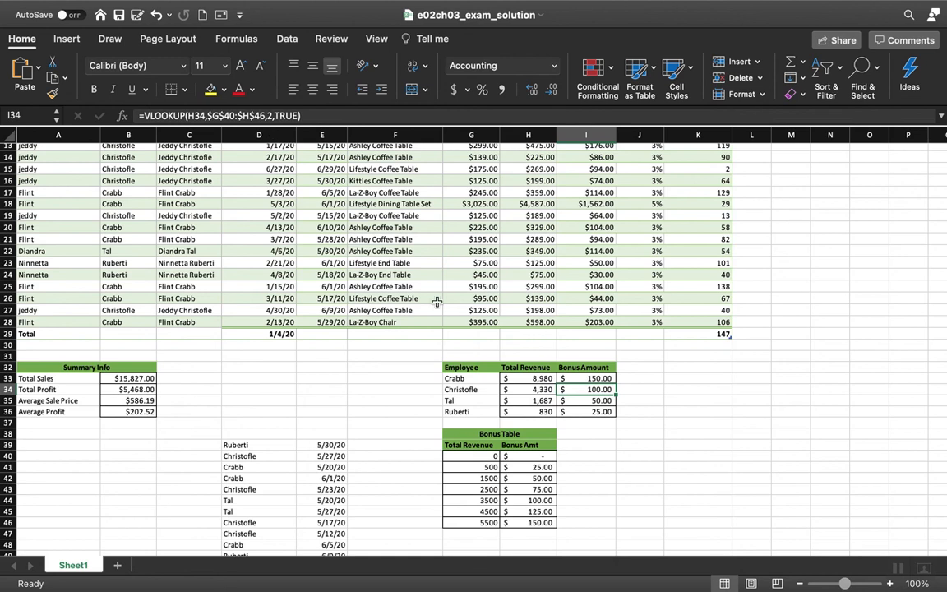
pyautogui.click(206, 115)
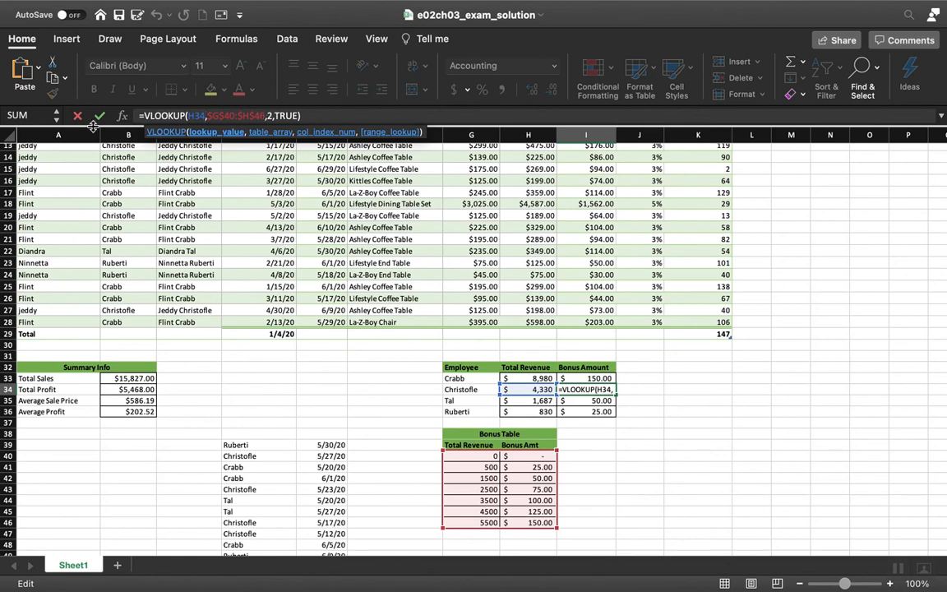
pyautogui.click(57, 116)
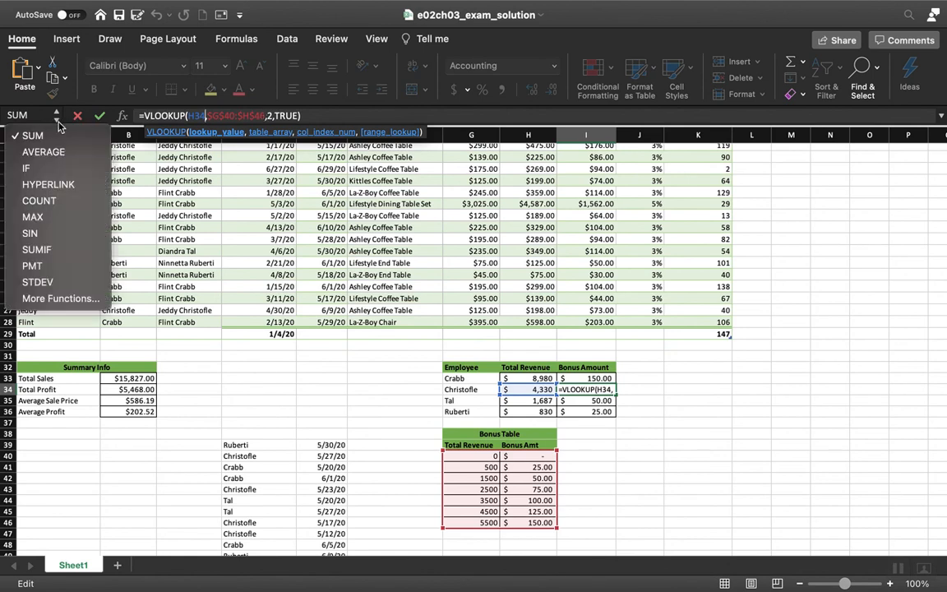
pyautogui.click(257, 348)
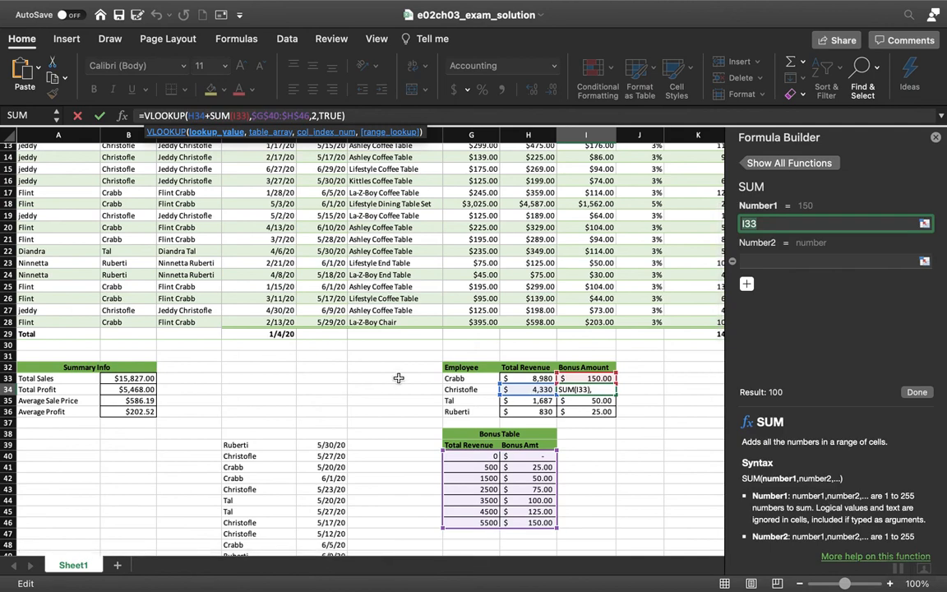
pyautogui.click(397, 378)
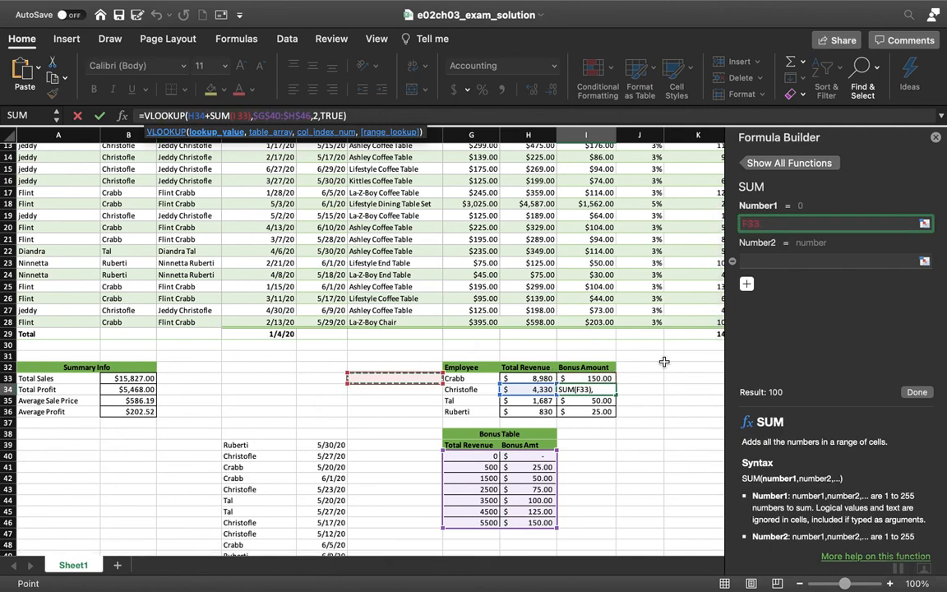
pyautogui.click(666, 368)
pyautogui.click(108, 215)
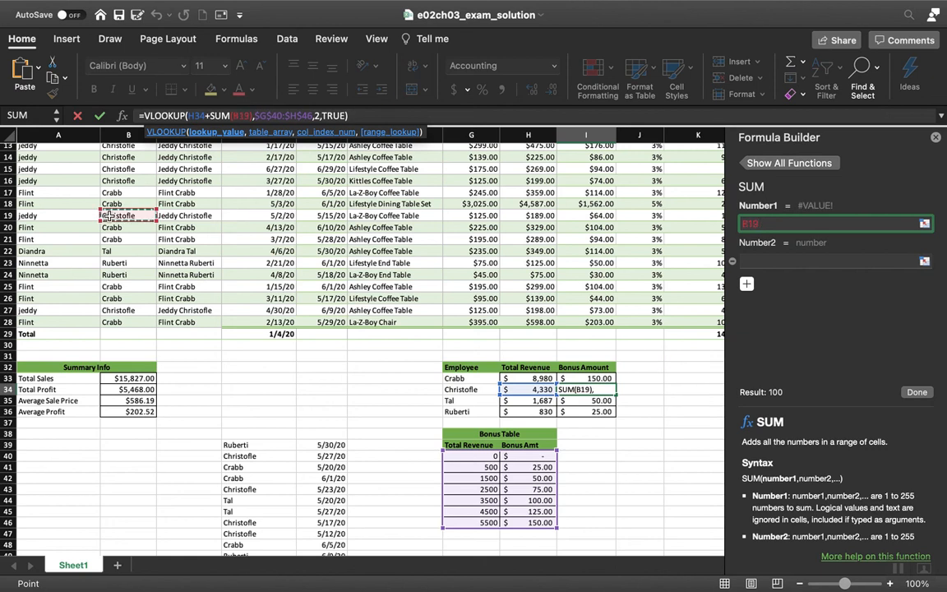
pyautogui.press('Escape')
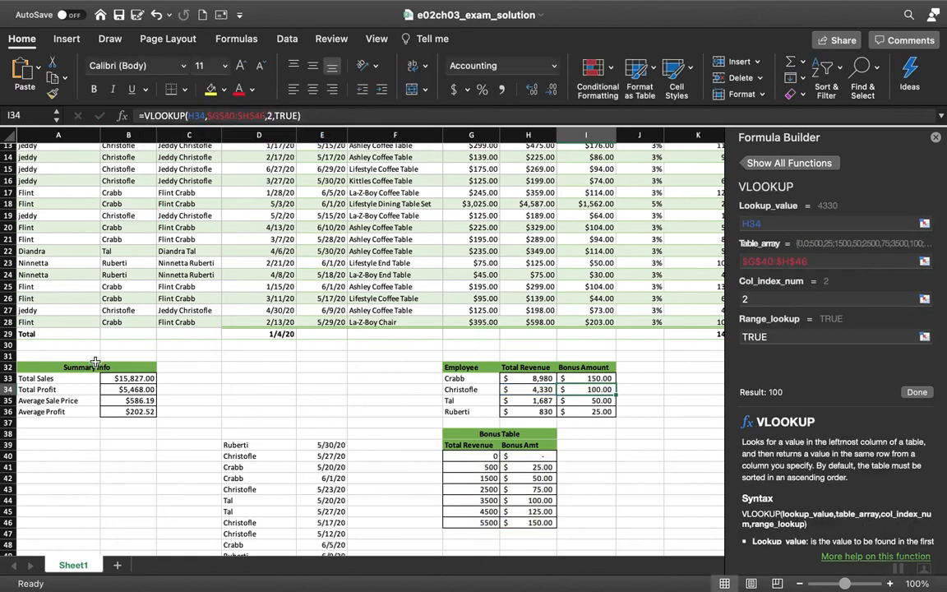
pyautogui.click(935, 138)
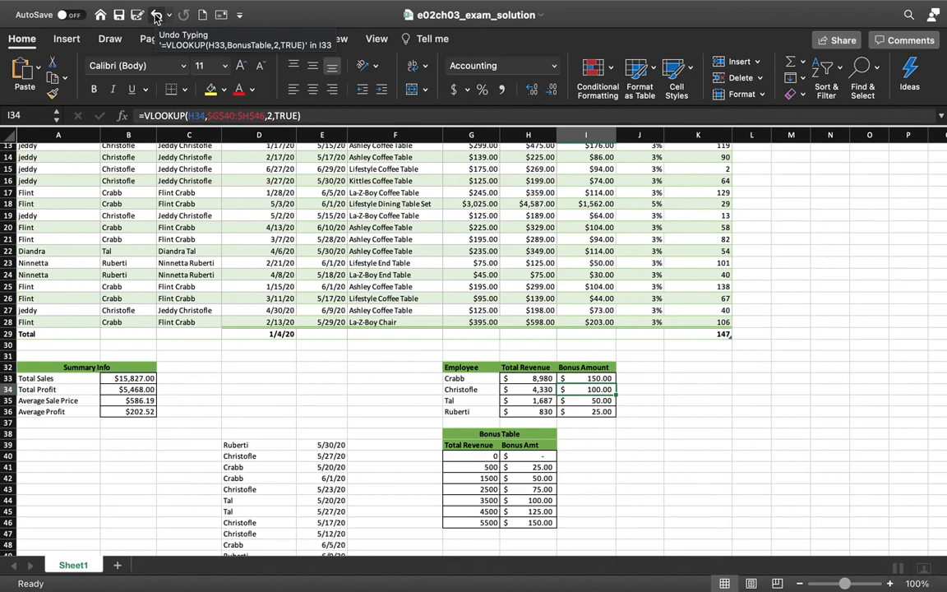
# Fill I33's BonusTable VLOOKUP formula down through I36 and check the copied formulas in I34 and I36.
pyautogui.click(715, 380)
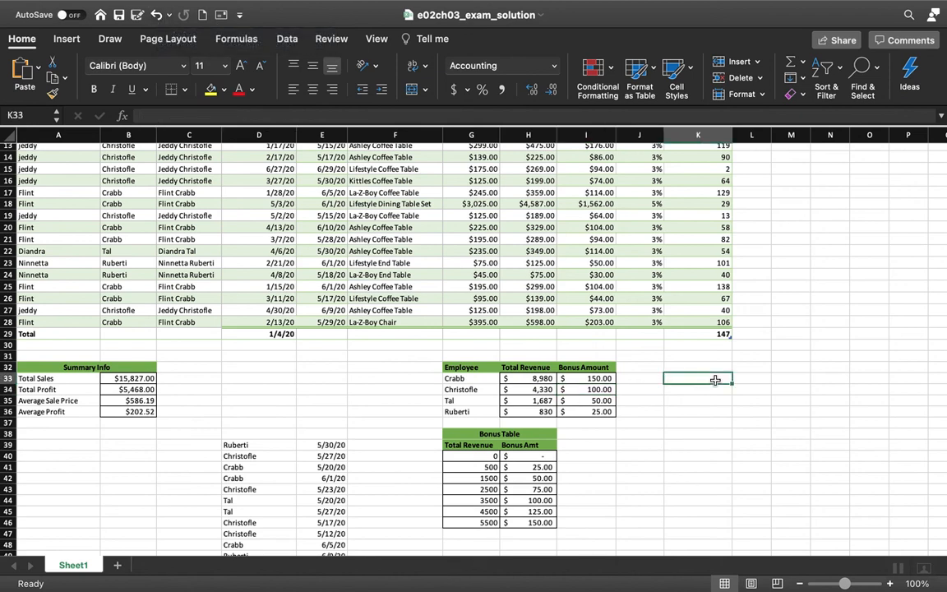
pyautogui.click(586, 377)
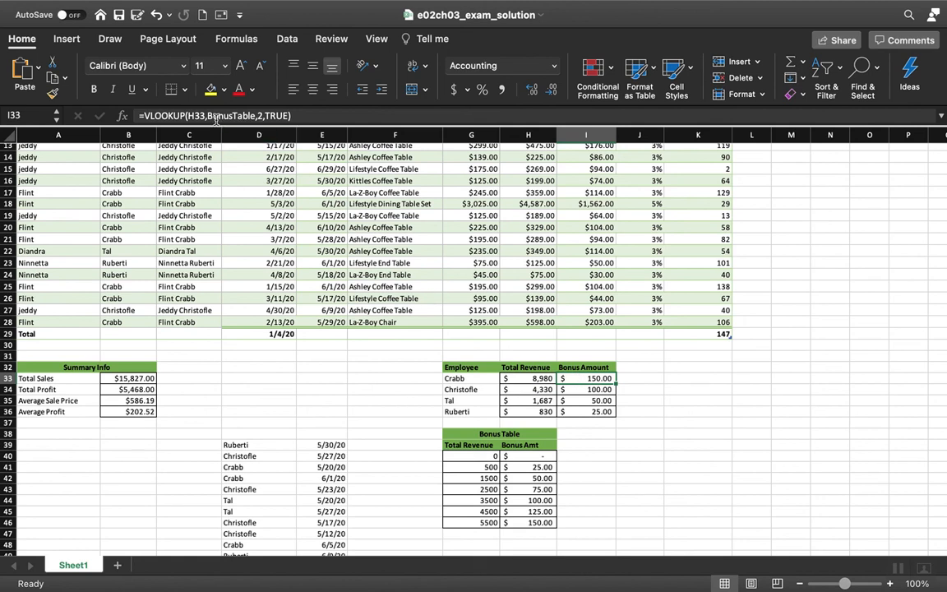
pyautogui.press('Down')
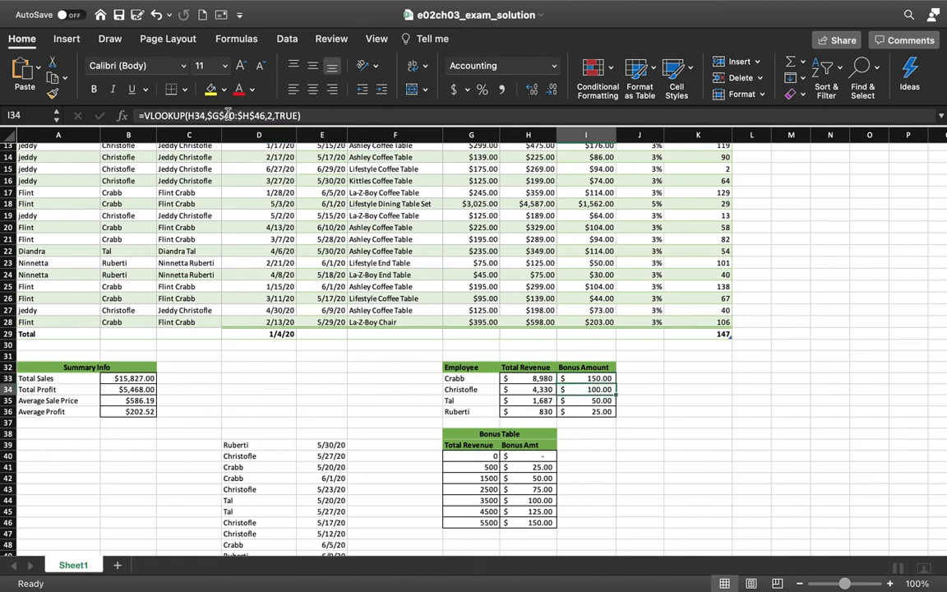
pyautogui.click(580, 378)
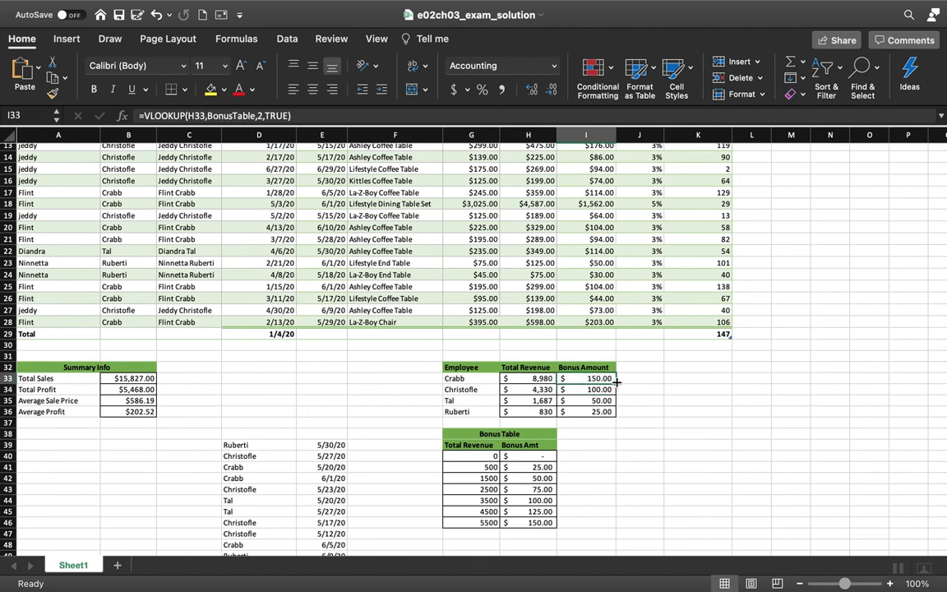
pyautogui.moveTo(617, 382); pyautogui.dragTo(613, 415)
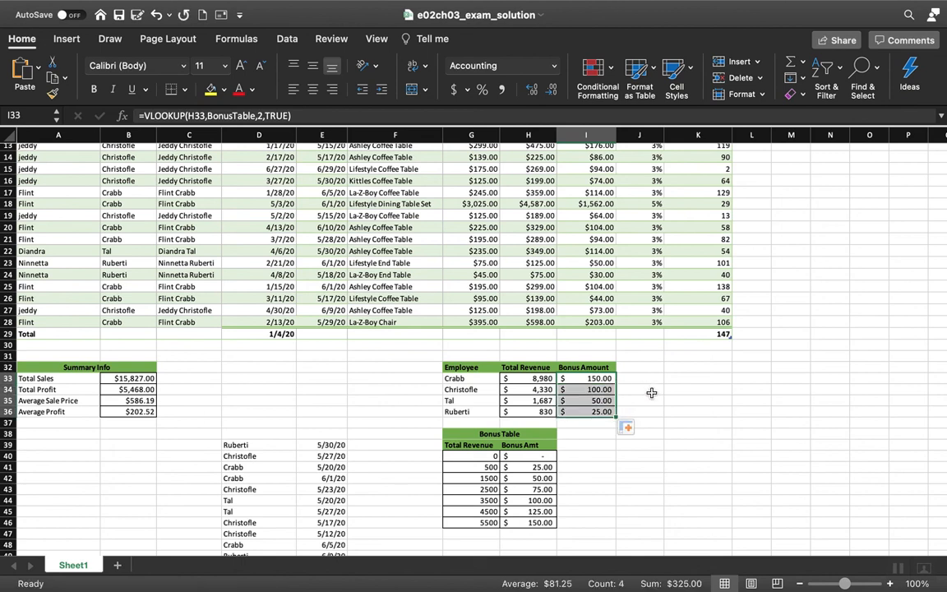
pyautogui.click(600, 389)
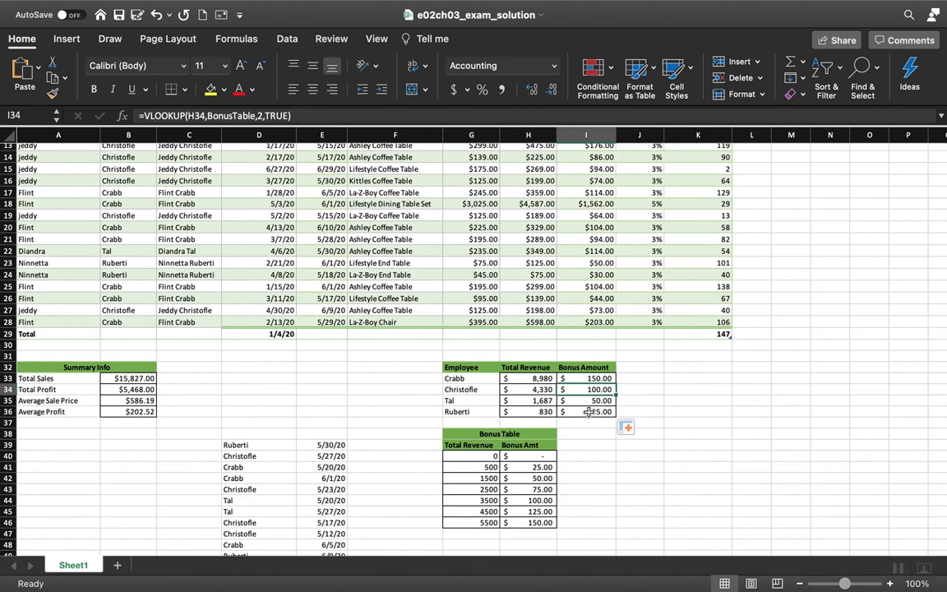
pyautogui.click(588, 412)
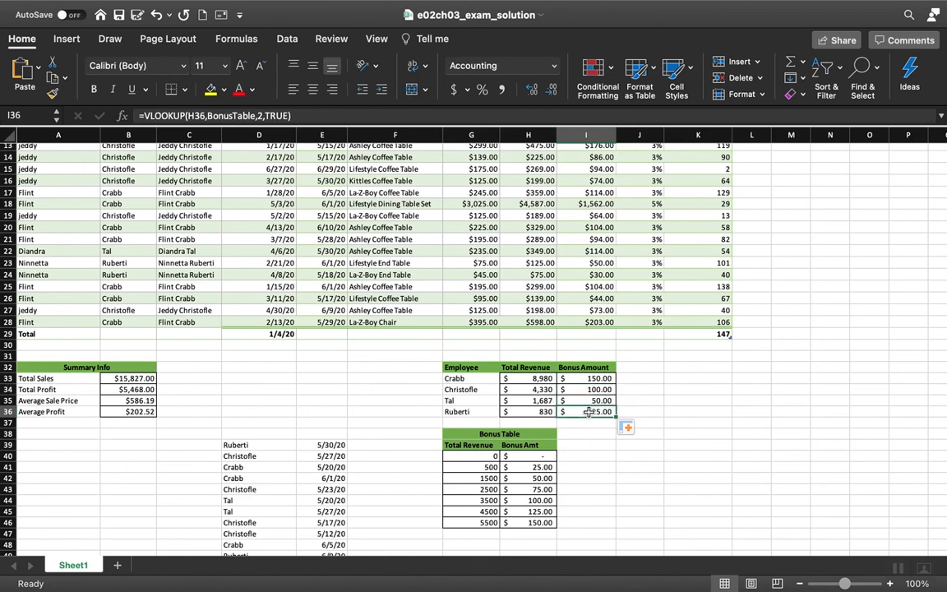
# Go to the named range BonusTable to see its cells, and review the formulas in I33 and H33.
pyautogui.click(57, 120)
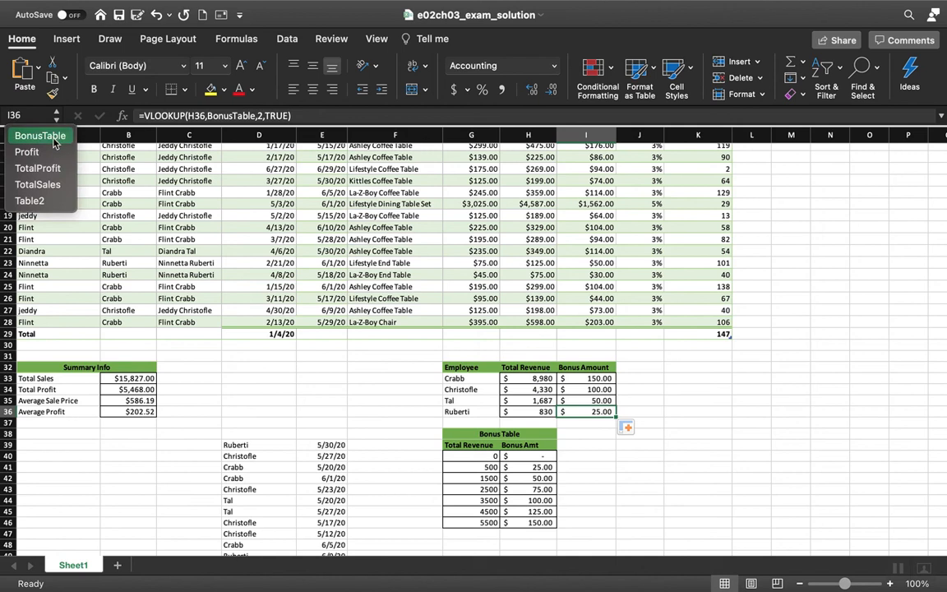
pyautogui.click(51, 140)
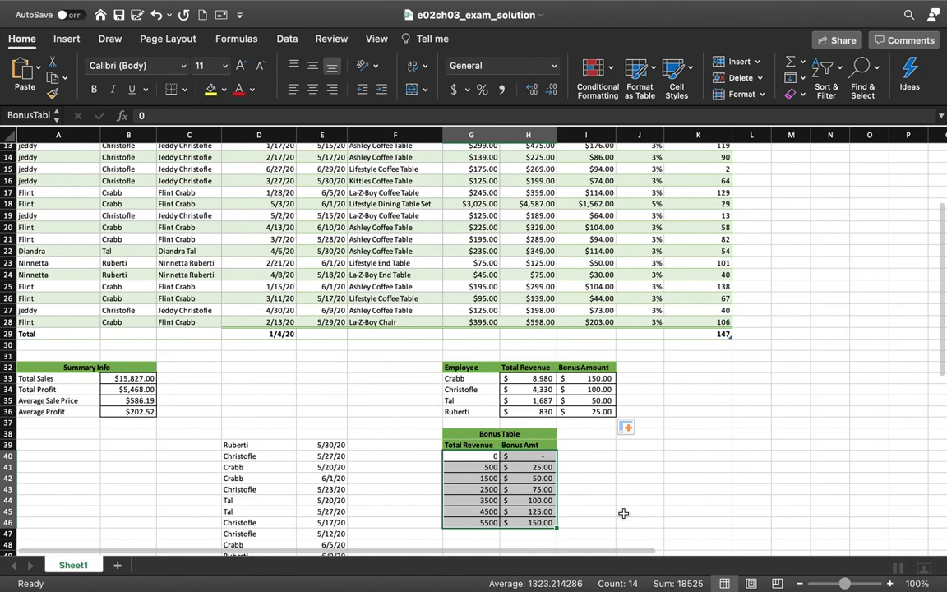
pyautogui.click(585, 378)
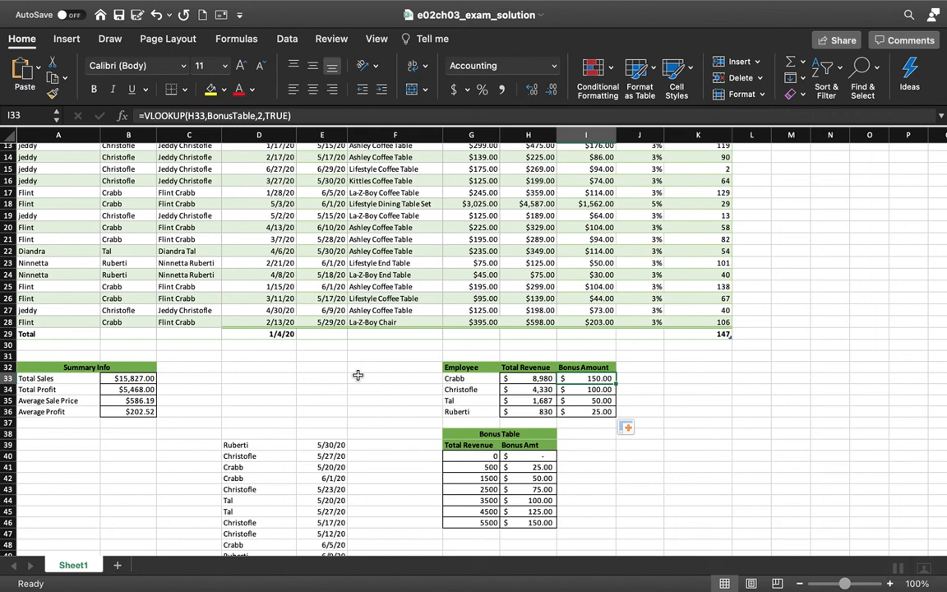
pyautogui.click(524, 379)
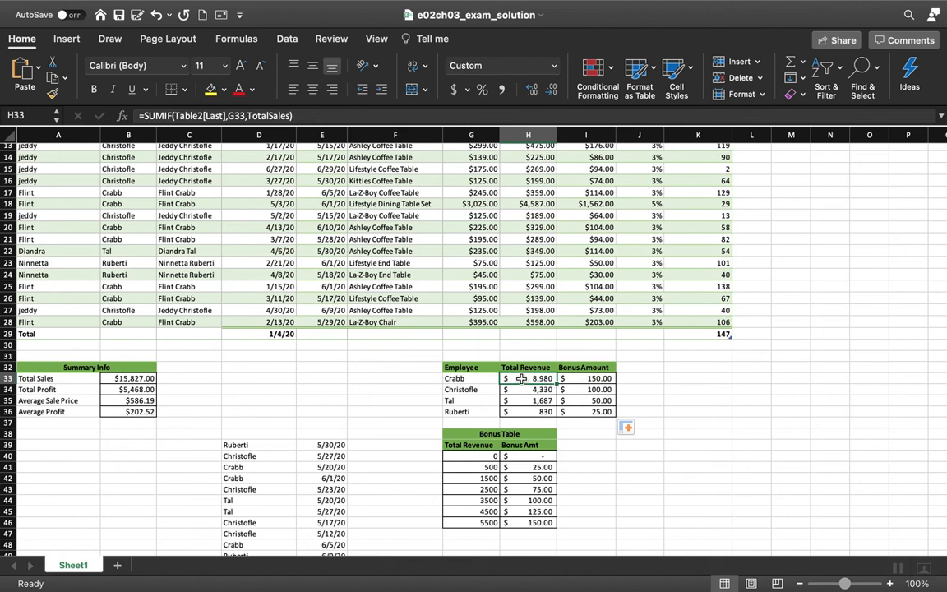
pyautogui.click(578, 378)
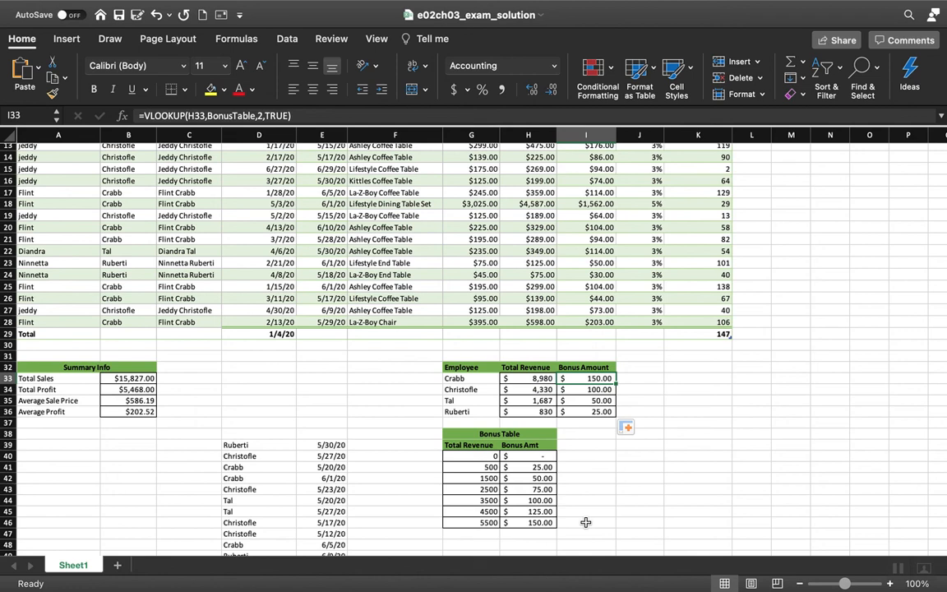
# Copy the bonus amounts in H40:H46 to I40:I46 as a third column, and set I46 to 2000.
pyautogui.click(532, 457)
pyautogui.moveTo(532, 456); pyautogui.dragTo(534, 520)
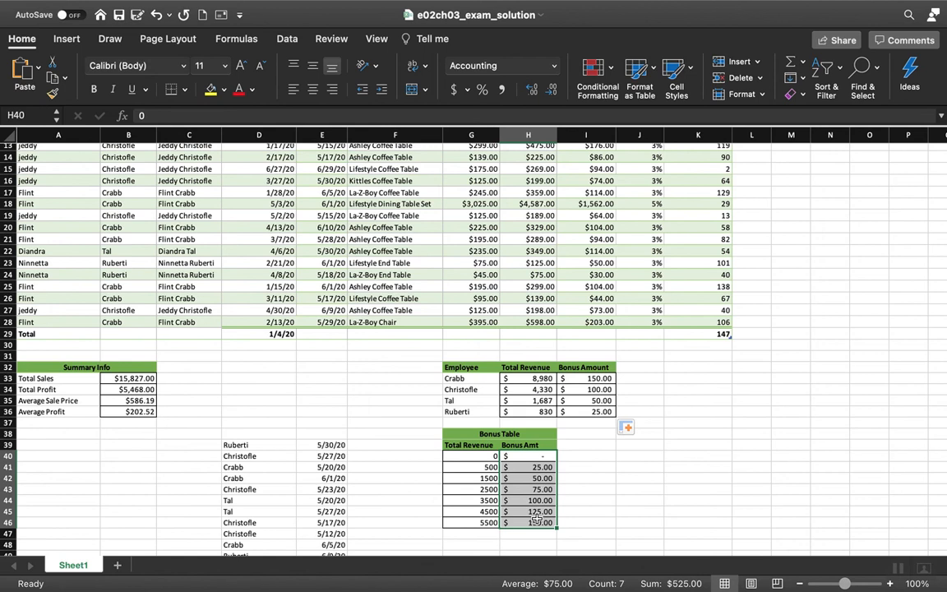
pyautogui.press('super+c')
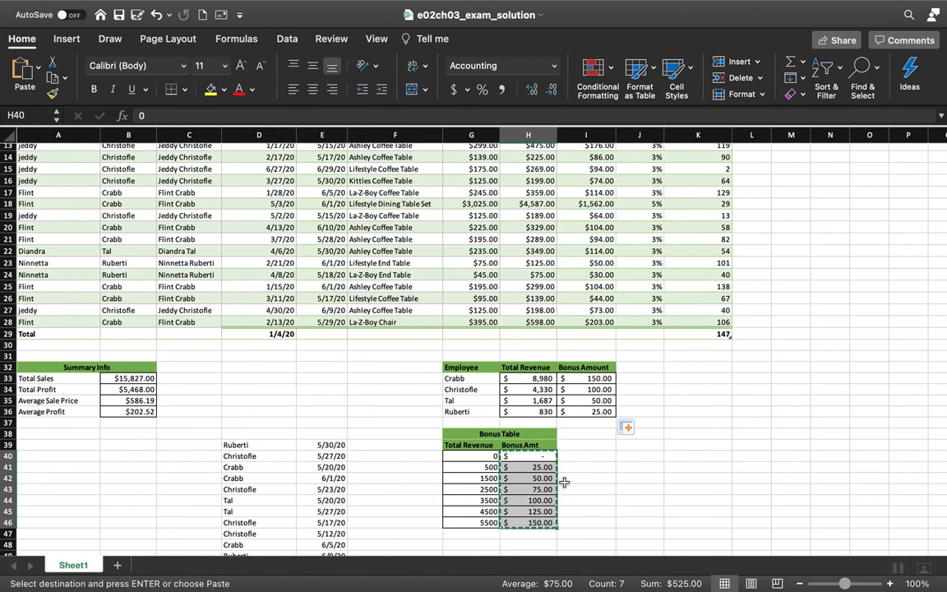
pyautogui.click(582, 458)
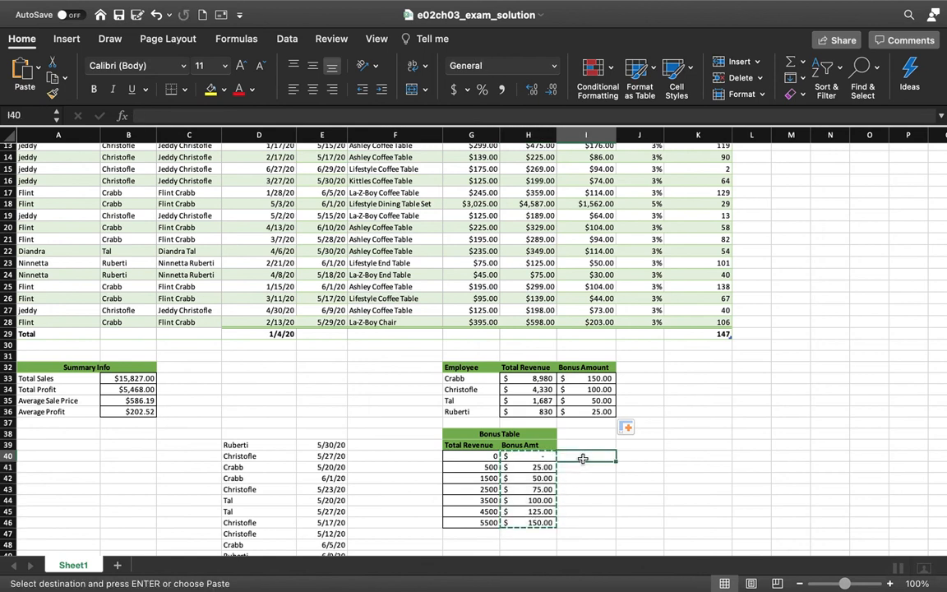
pyautogui.press('super+v')
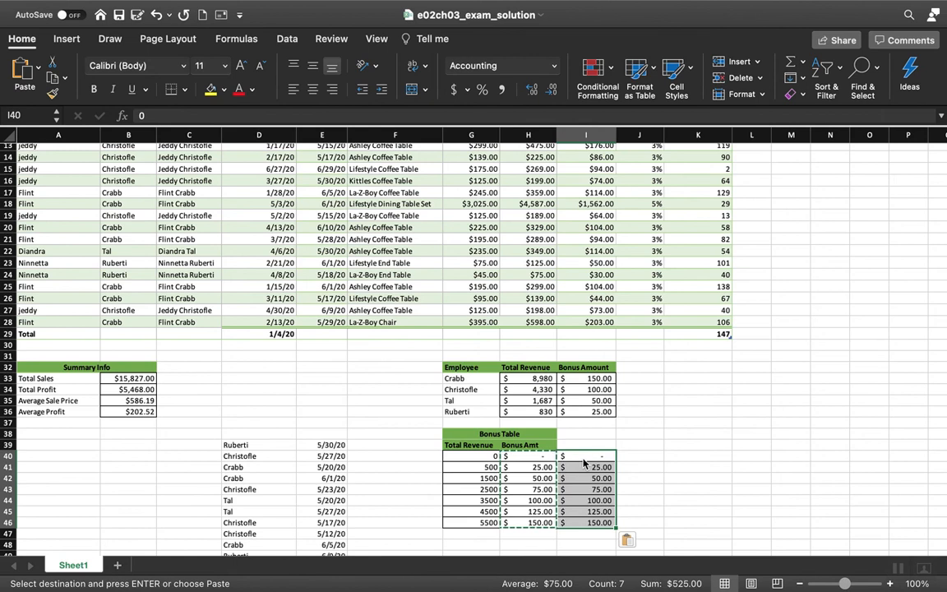
pyautogui.click(583, 523)
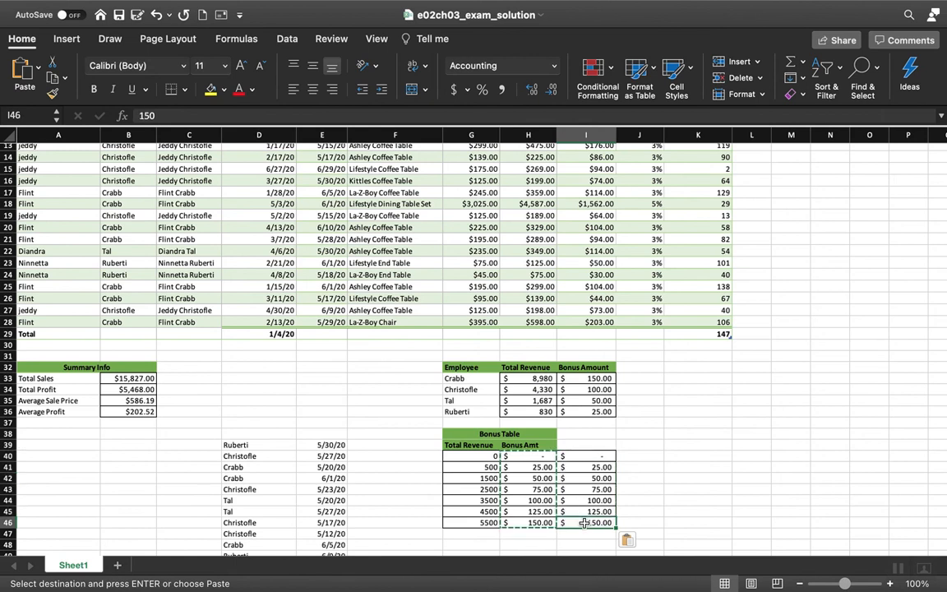
pyautogui.write('2000')
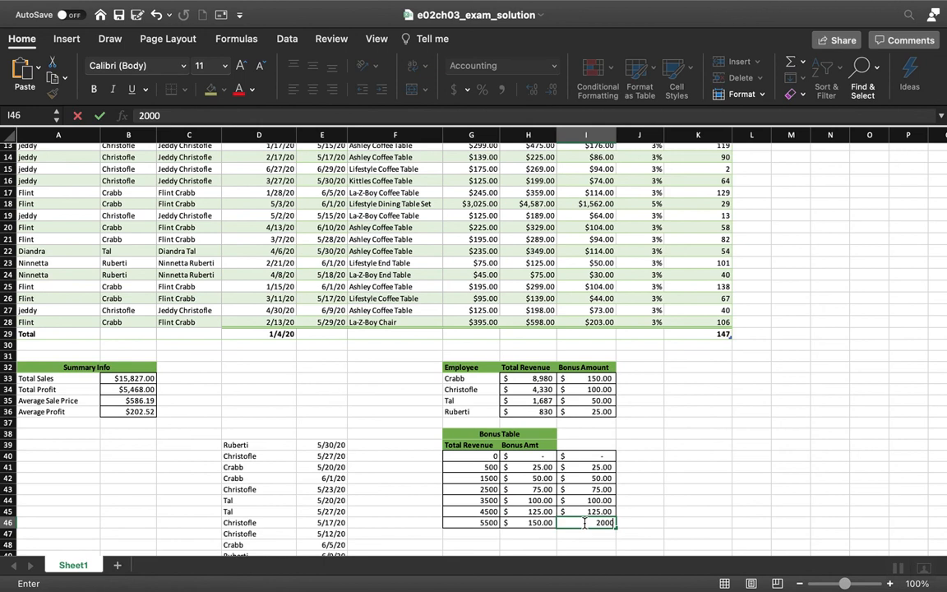
pyautogui.press('Return')
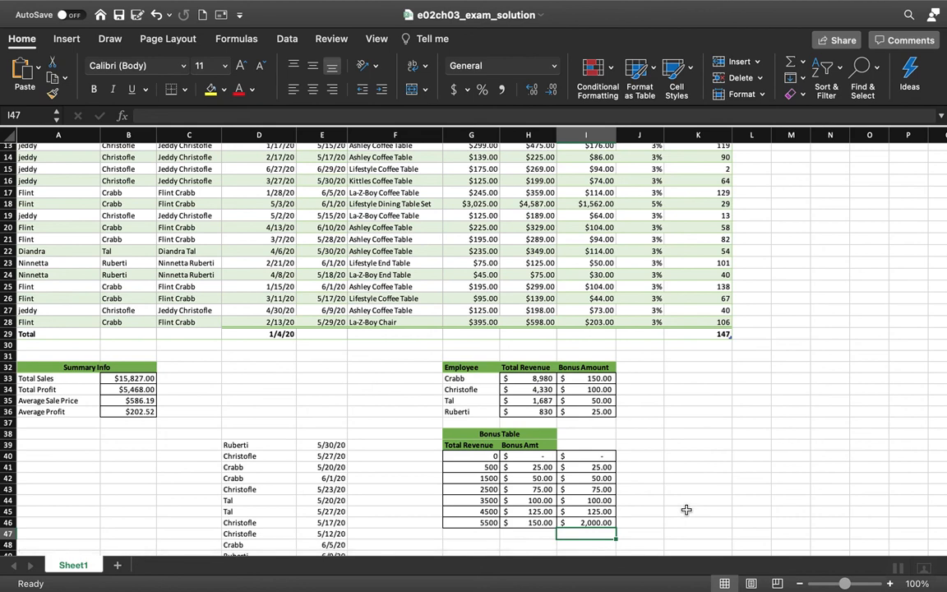
# Copy the Bonus Amt header from H39 to I39 above the added column.
pyautogui.click(543, 447)
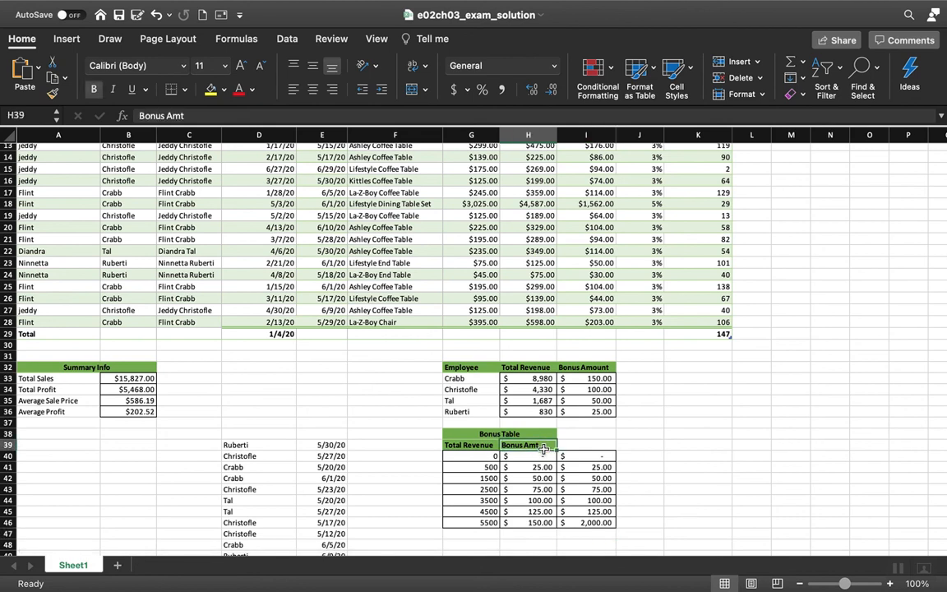
pyautogui.press('super+c')
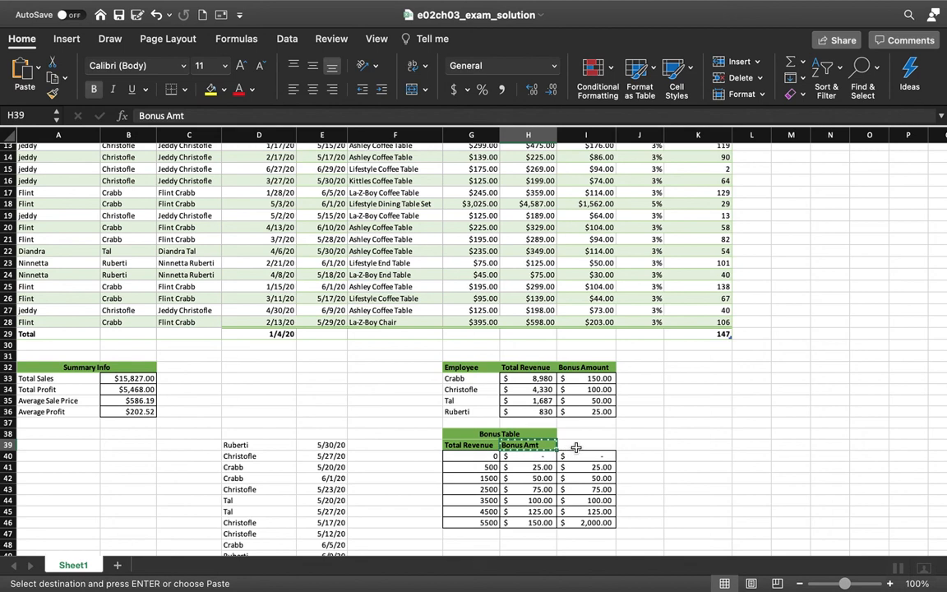
pyautogui.click(576, 447)
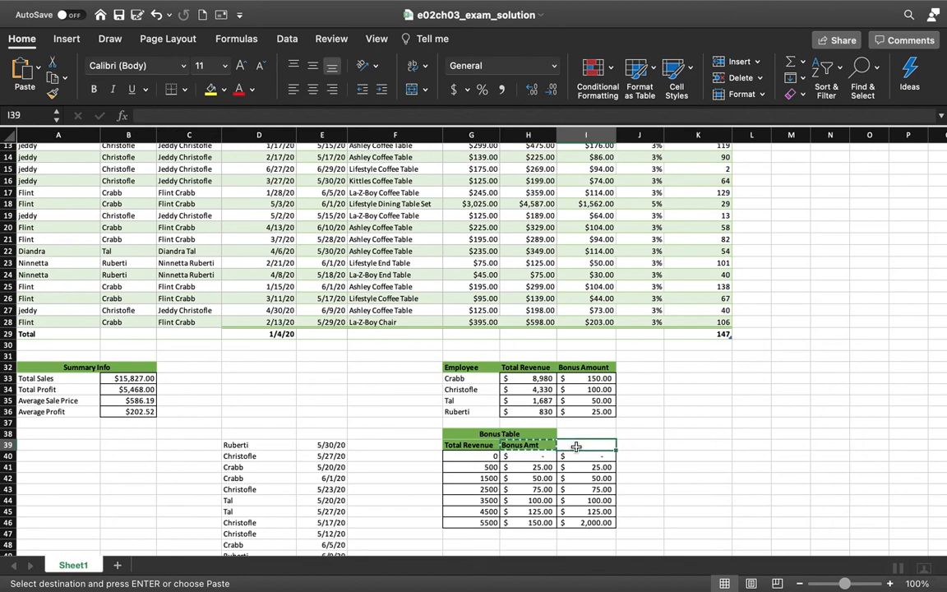
pyautogui.press('super+v')
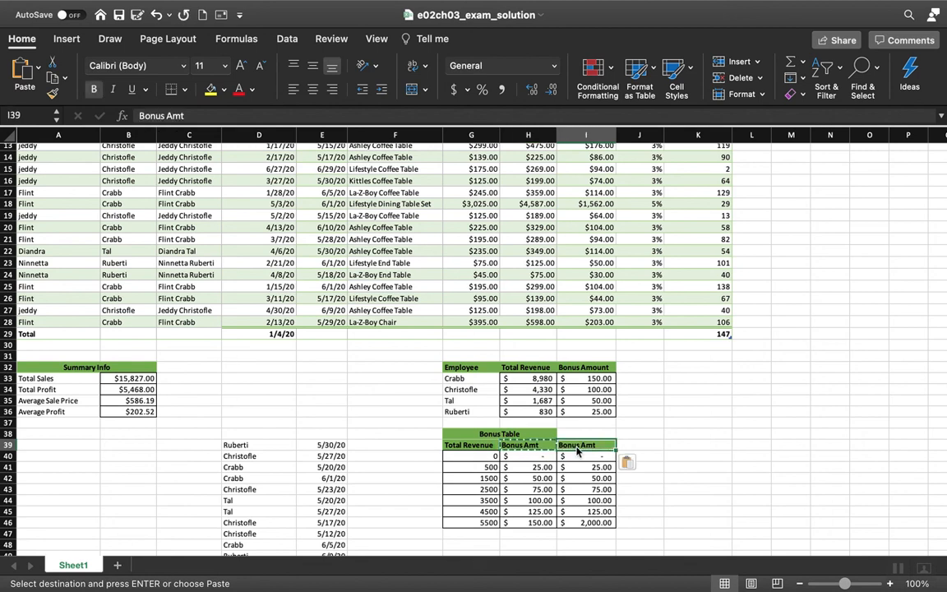
pyautogui.click(678, 469)
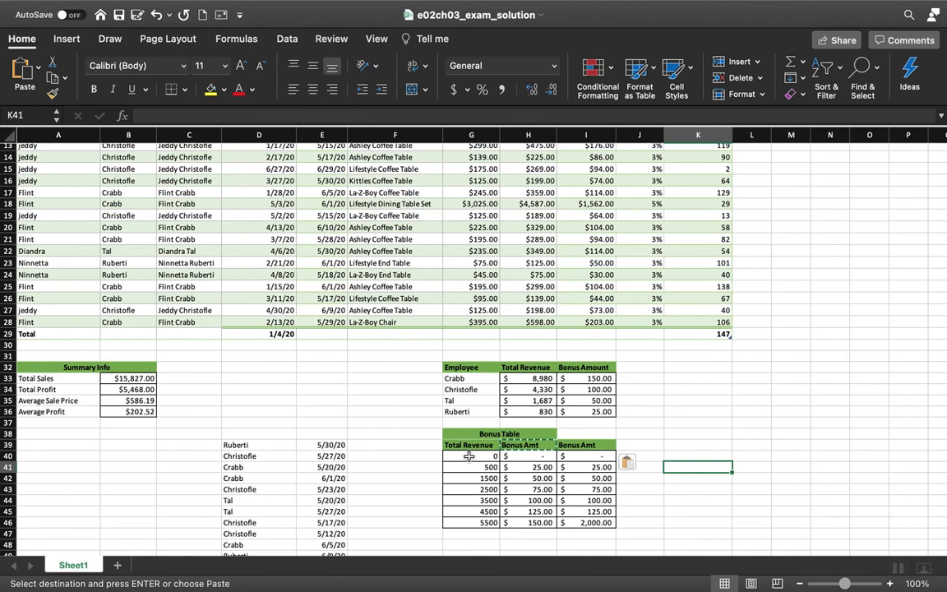
# Try to assign the existing name BonusTable to the widened range G40:I46.
pyautogui.moveTo(465, 456); pyautogui.dragTo(597, 524)
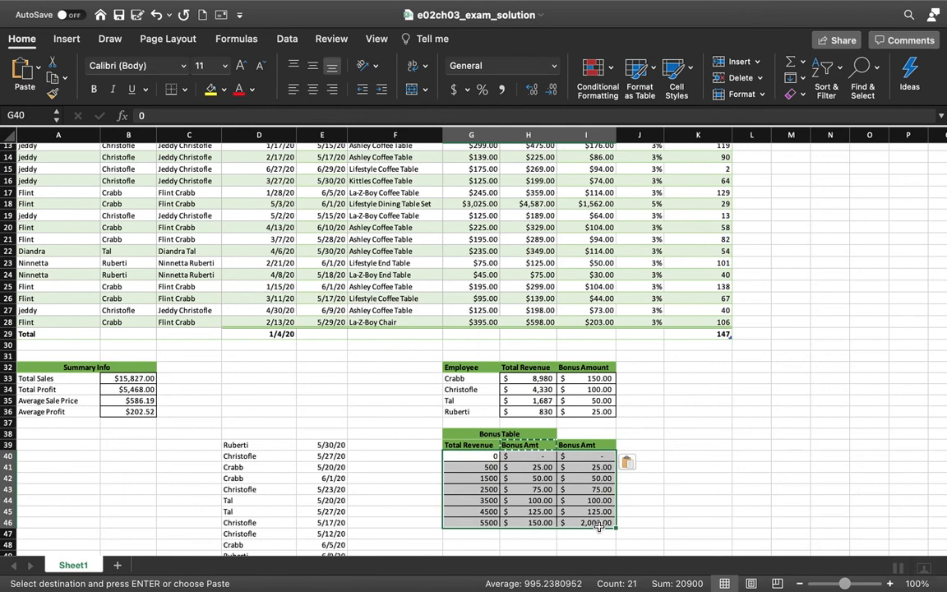
pyautogui.click(28, 114)
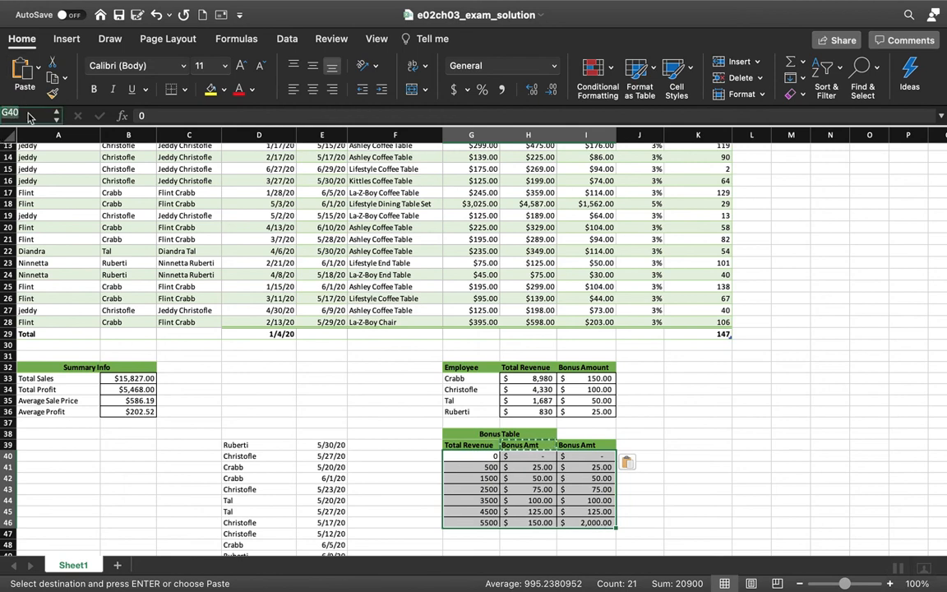
pyautogui.write('BonusTabl')
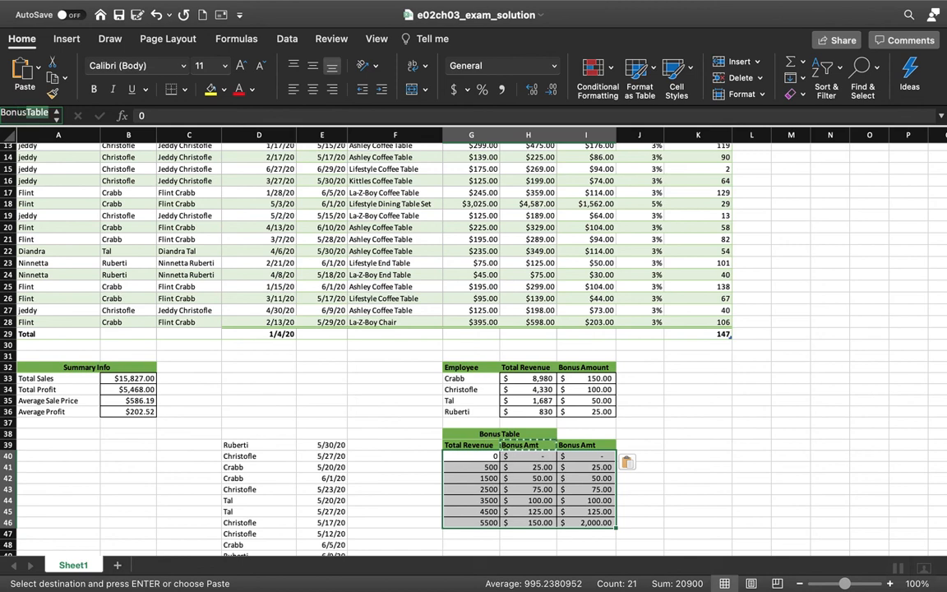
pyautogui.press('Return')
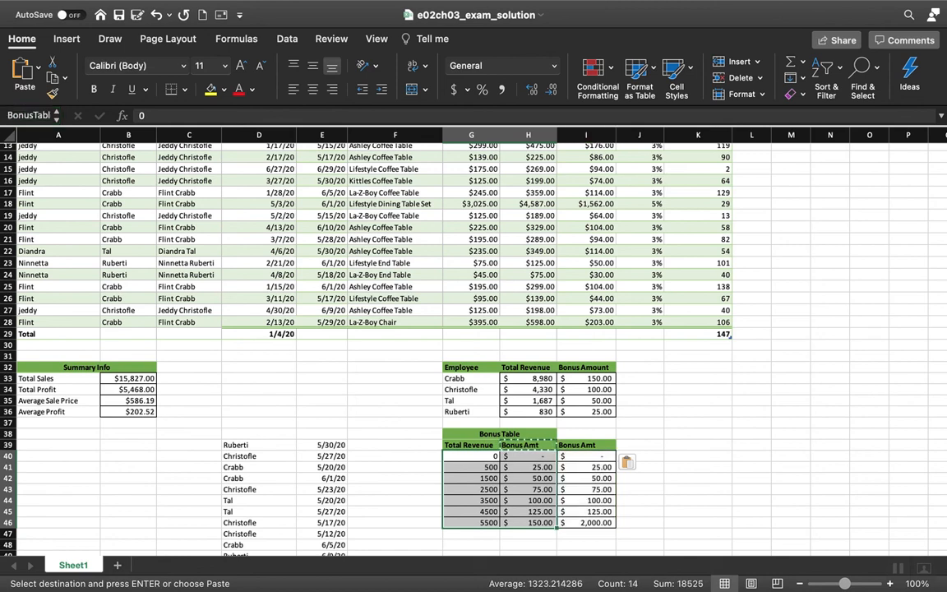
pyautogui.click(42, 113)
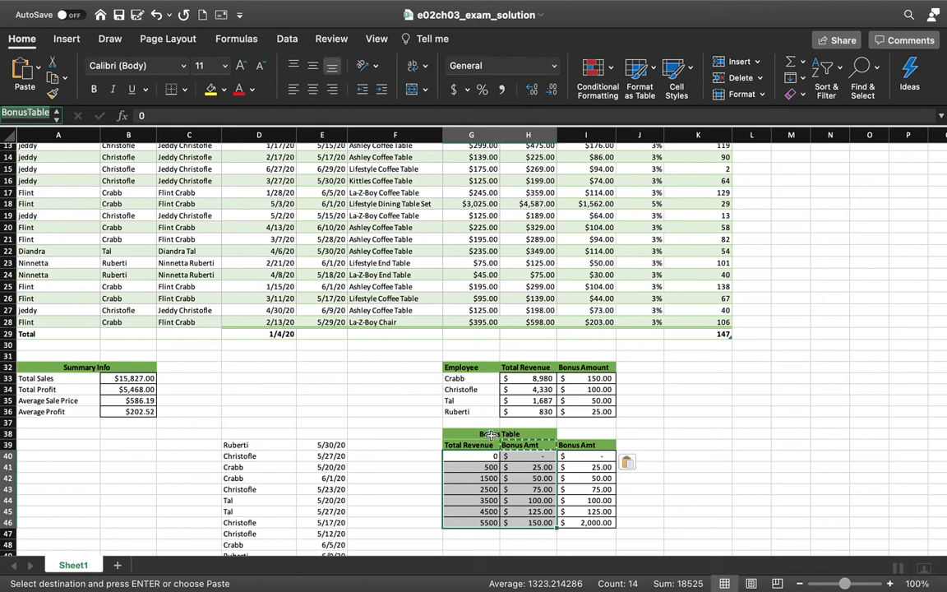
pyautogui.click(400, 465)
pyautogui.press('Escape')
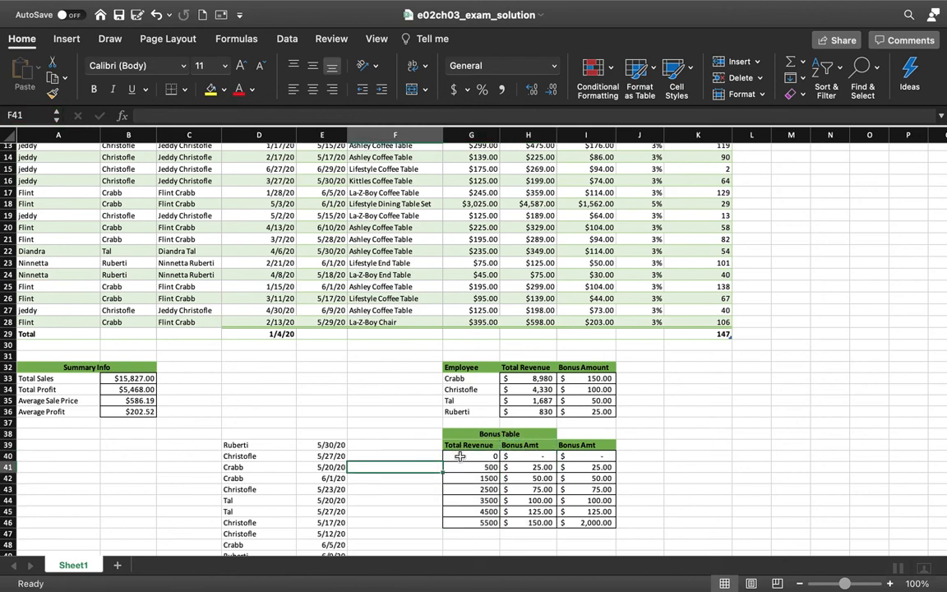
# Name the three-column bonus range G40:I46 BonusTable2.
pyautogui.moveTo(459, 456); pyautogui.dragTo(602, 526)
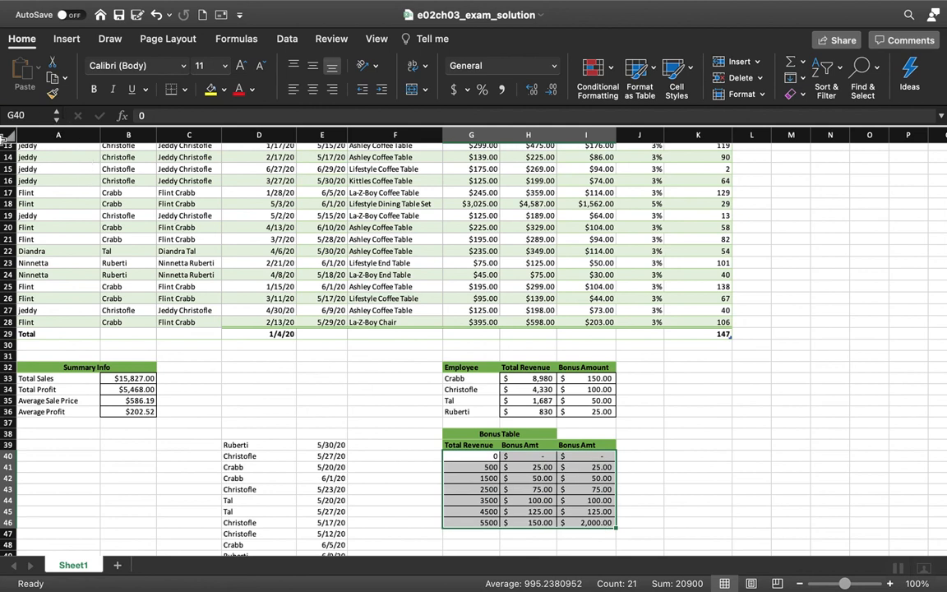
pyautogui.click(31, 113)
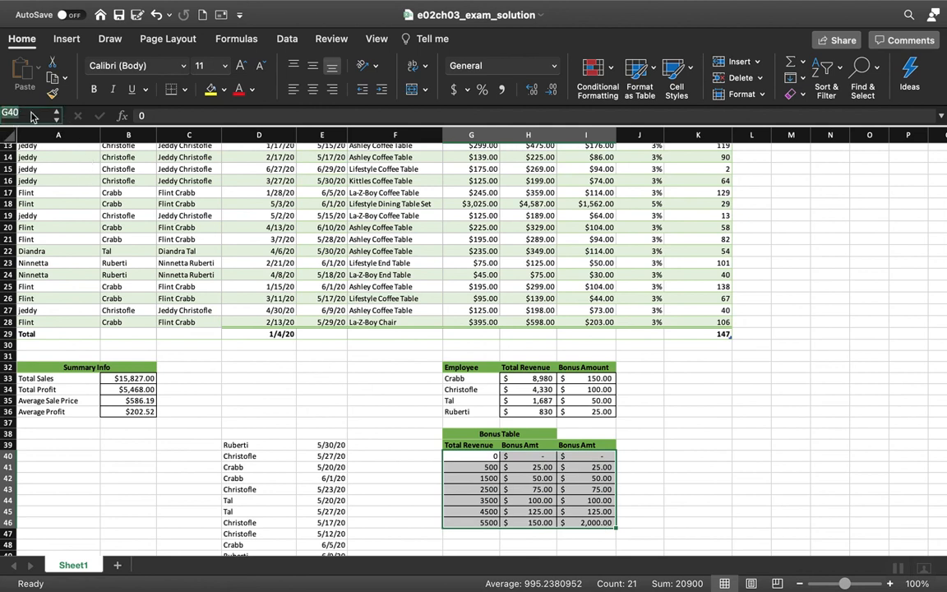
pyautogui.write('BonusTable')
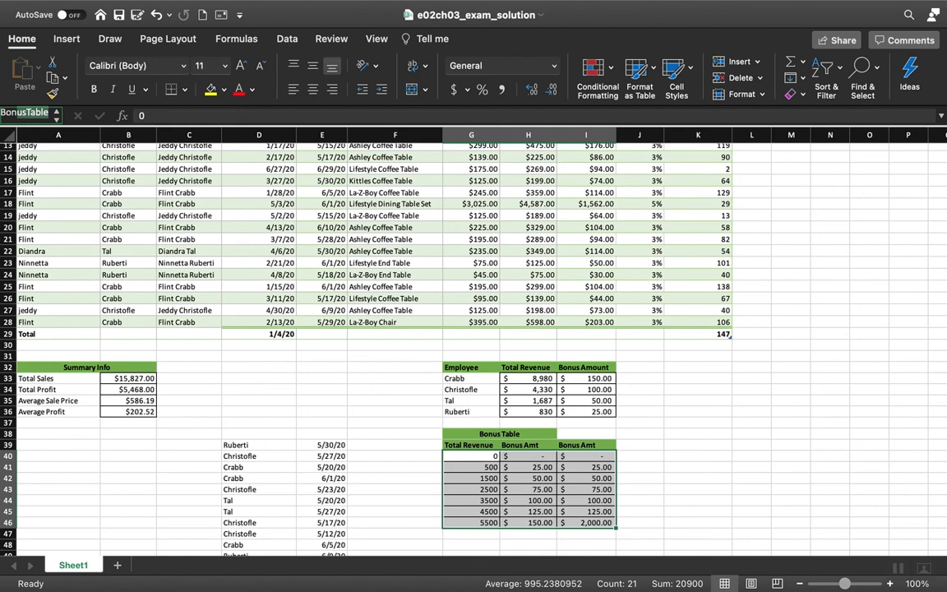
pyautogui.write('usTab')
pyautogui.write('2')
pyautogui.press('Return')
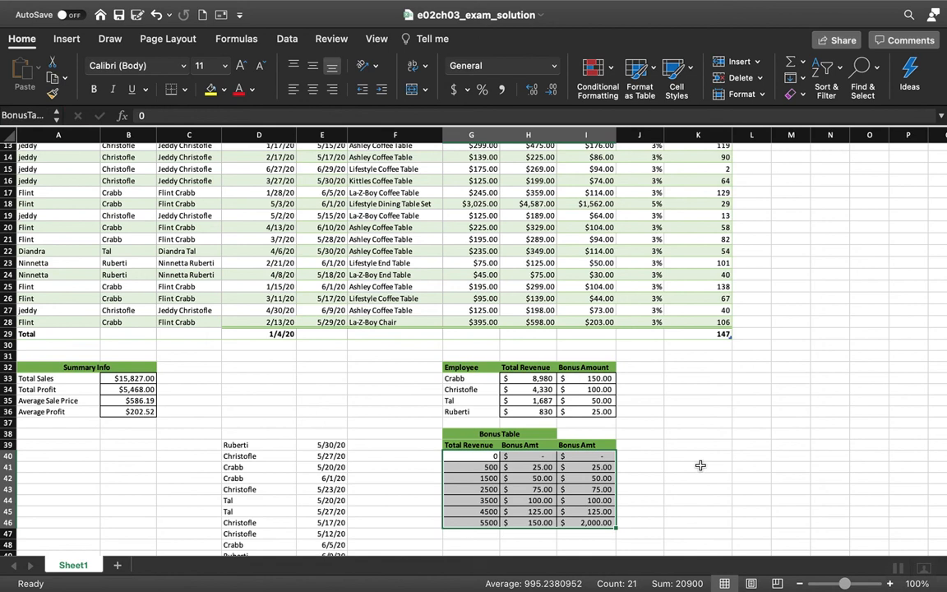
pyautogui.click(744, 500)
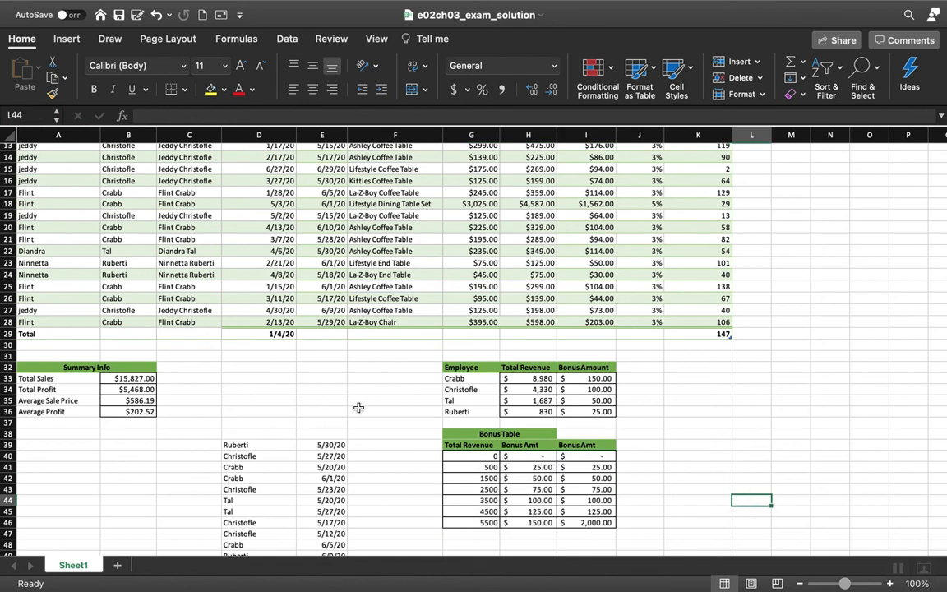
# Select the named range BonusTable2 to check its extent, and change the VLOOKUP in I33 to use BonusTable2 with column index 3.
pyautogui.click(56, 116)
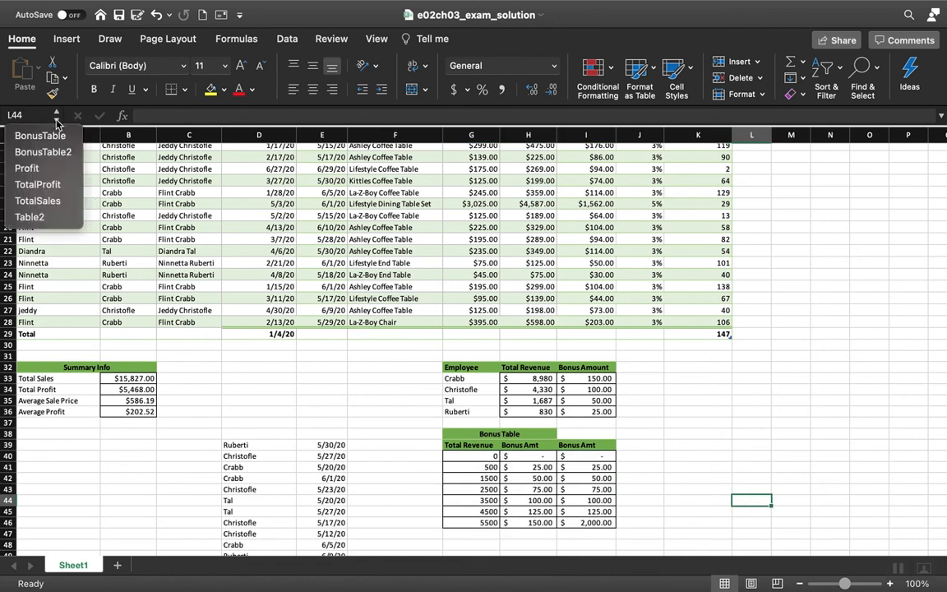
pyautogui.click(43, 152)
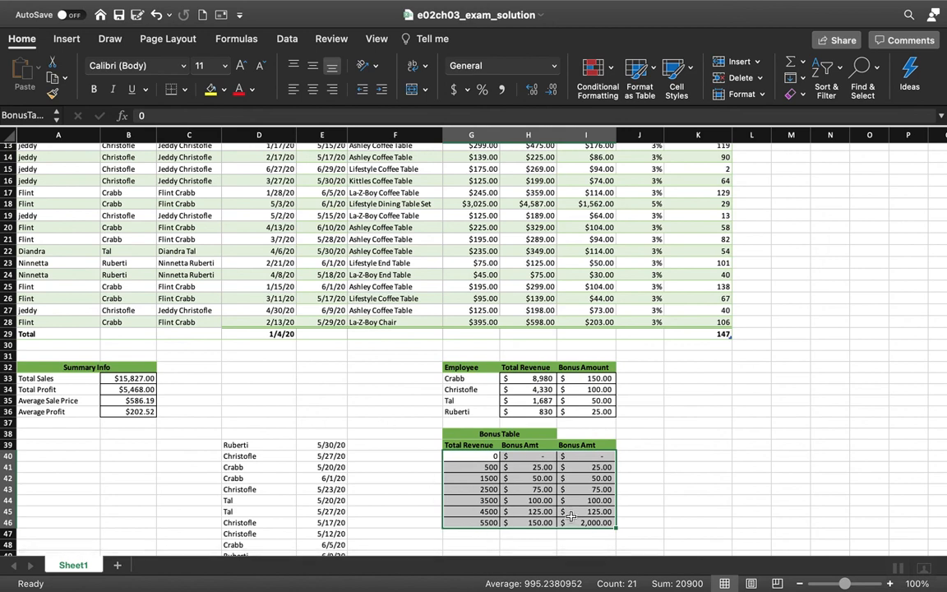
pyautogui.click(585, 378)
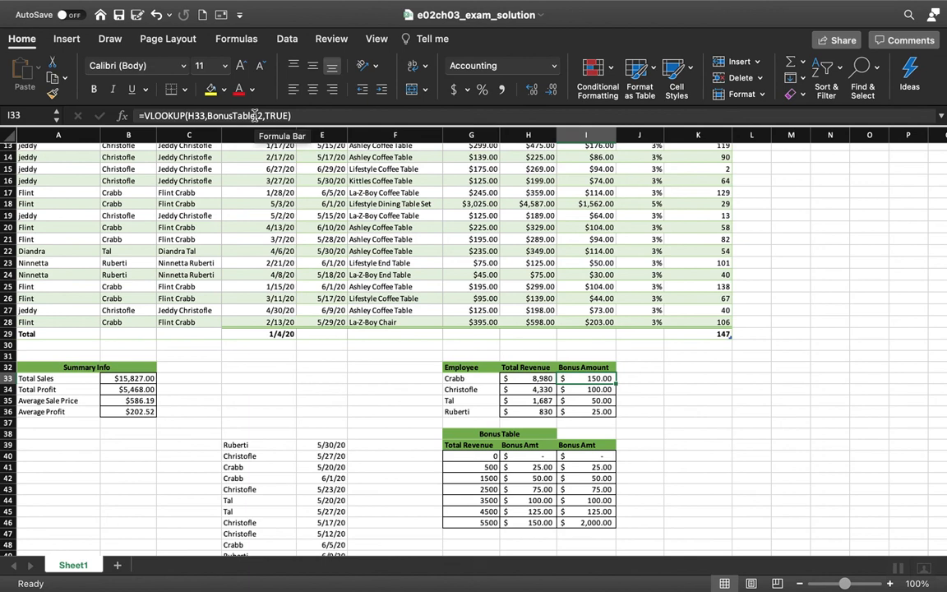
pyautogui.click(255, 116)
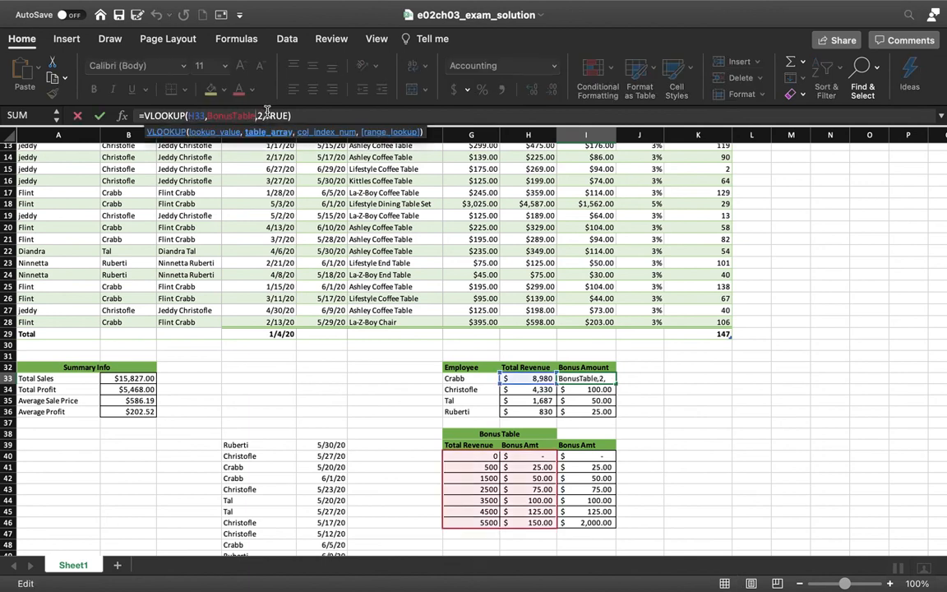
pyautogui.write('2')
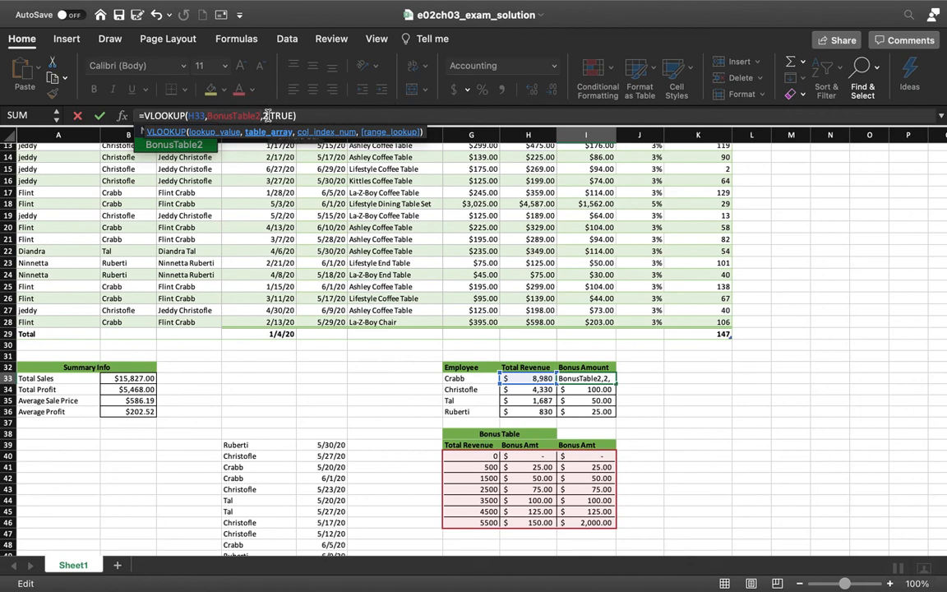
pyautogui.click(266, 116)
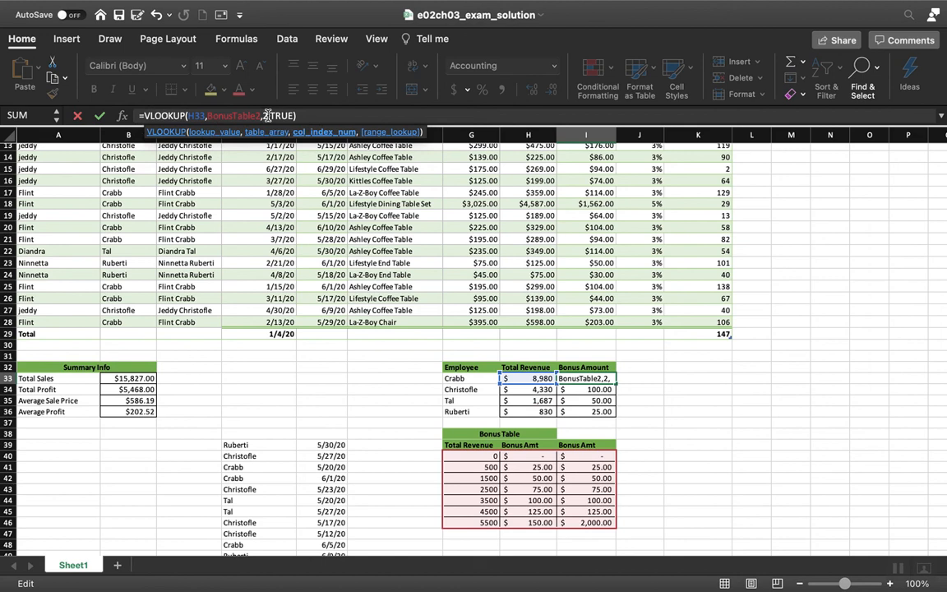
pyautogui.write('3')
pyautogui.press('Return')
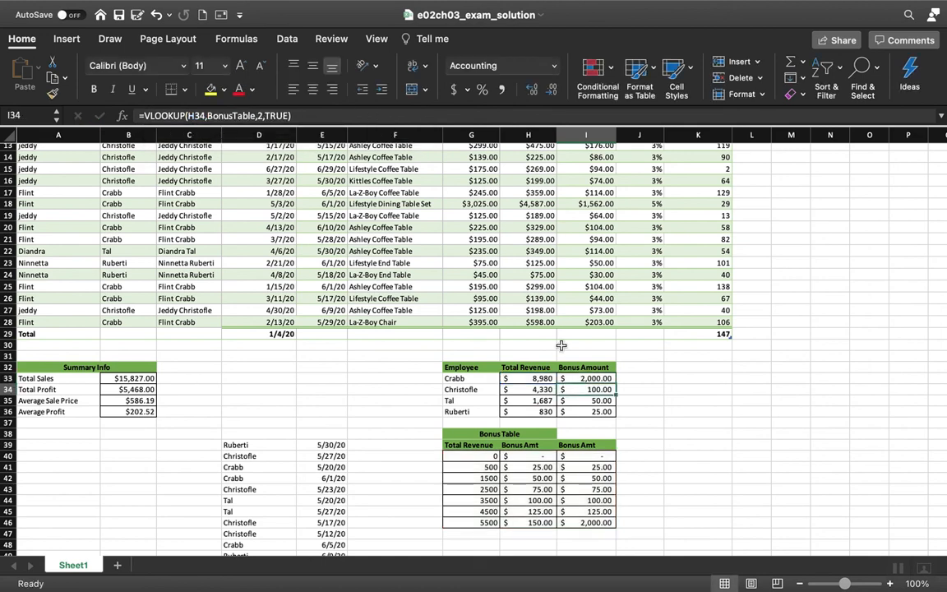